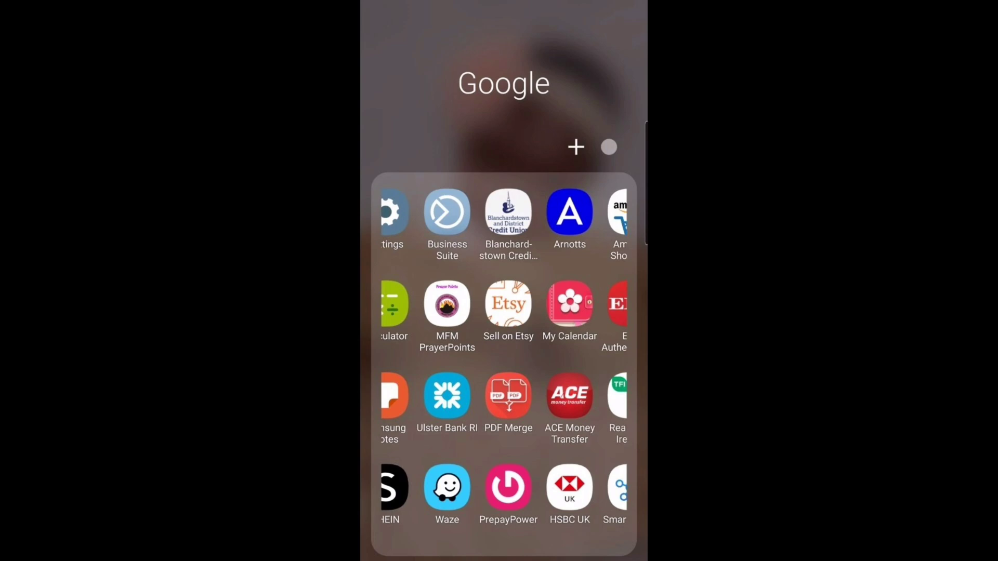
Swipe the Google folder on the home screen to the page with the Canva icon
scroll(504, 364, right, 5)
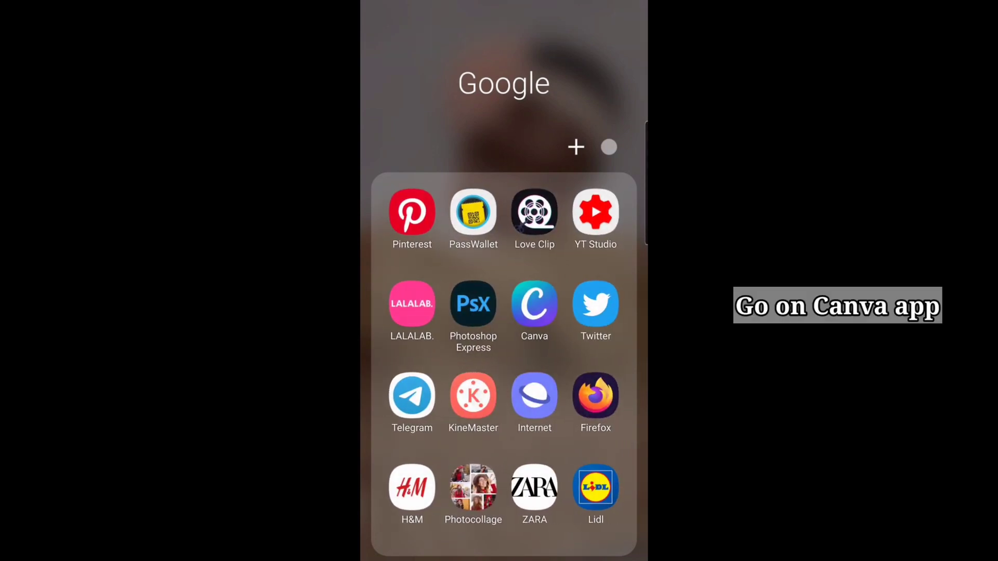
Launch Canva and search its templates for 'YouTube intro'
click(534, 304)
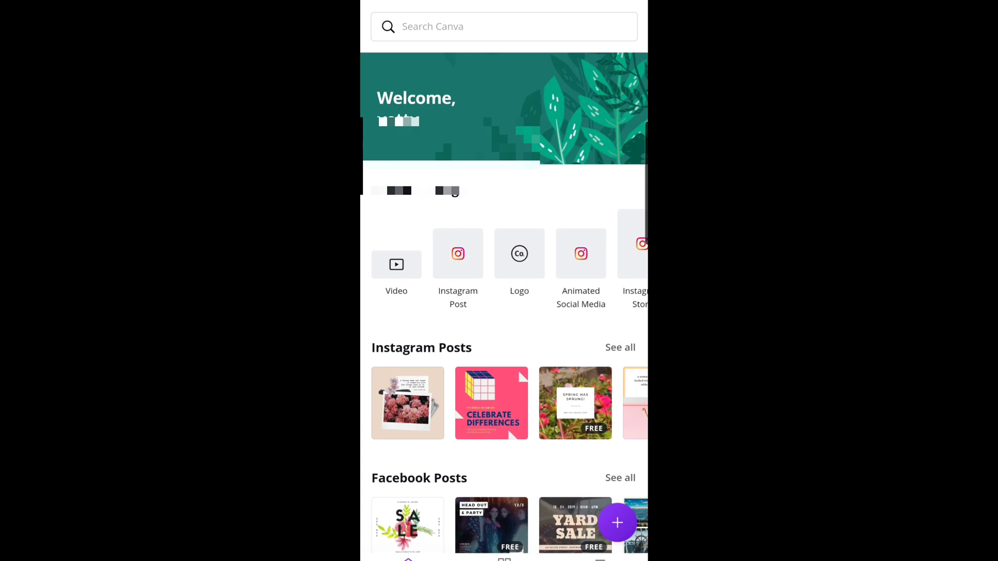
click(503, 27)
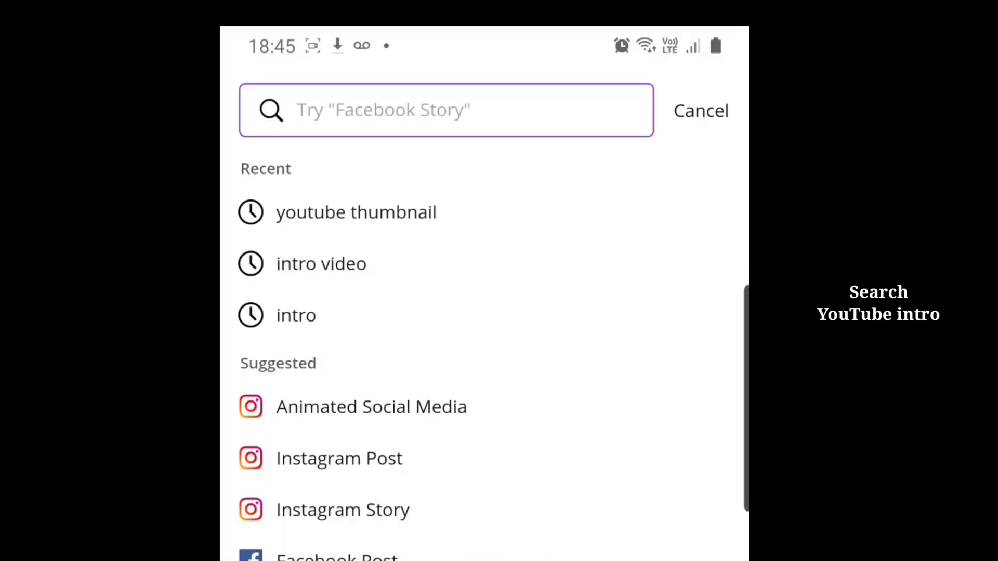
text(You)
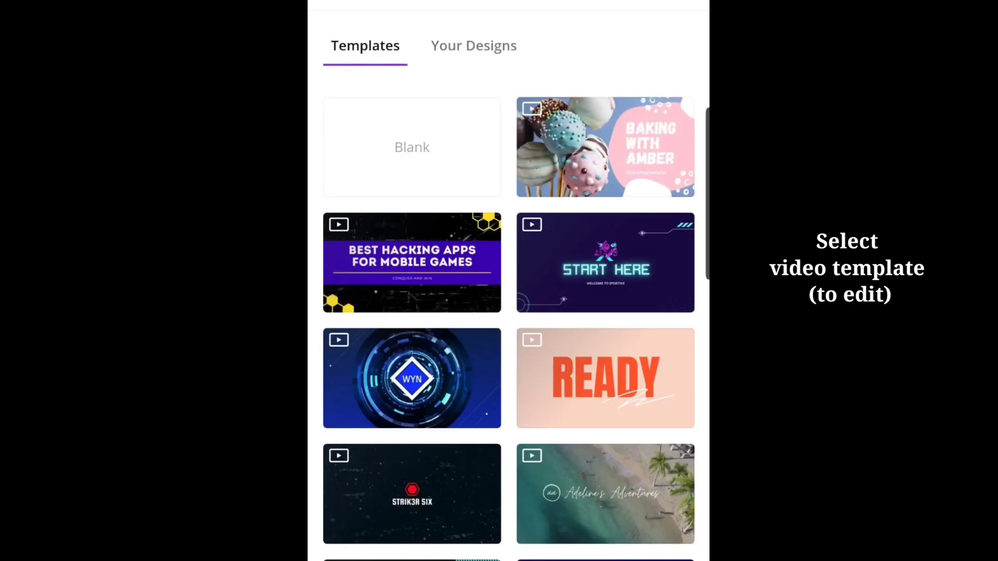
Browse down the YouTube intro template results to the orange READY template
scroll(509, 286, down, 1)
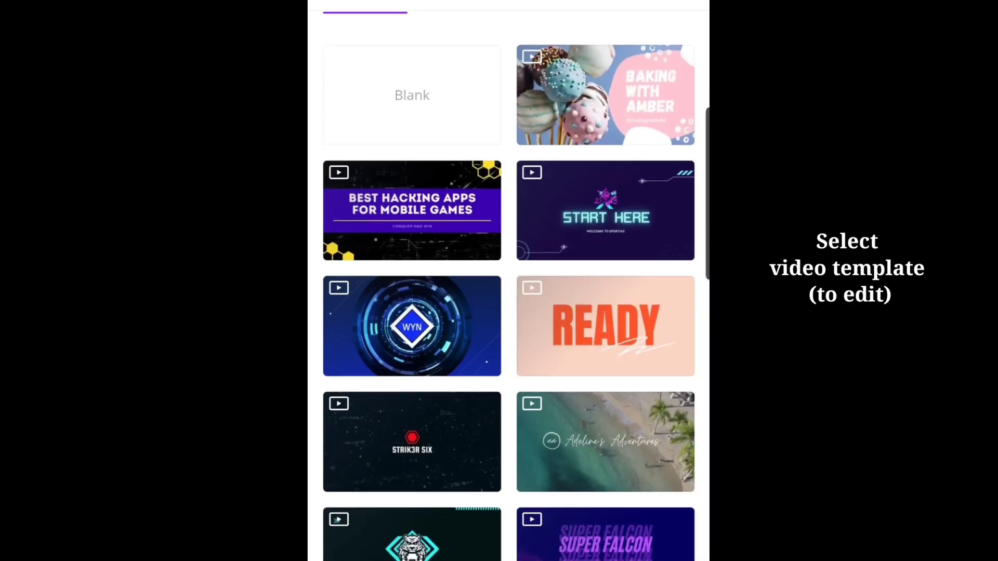
scroll(509, 286, down, 2)
scroll(509, 285, down, 1)
scroll(509, 286, down, 2)
scroll(509, 286, down, 1)
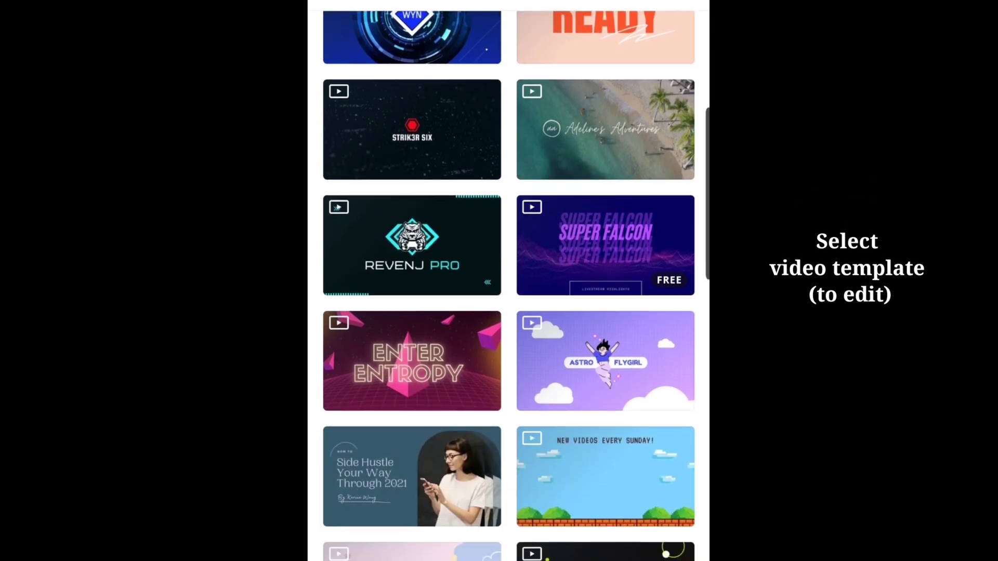
scroll(509, 286, down, 2)
scroll(509, 286, down, 2)
scroll(509, 286, down, 2)
scroll(509, 285, down, 3)
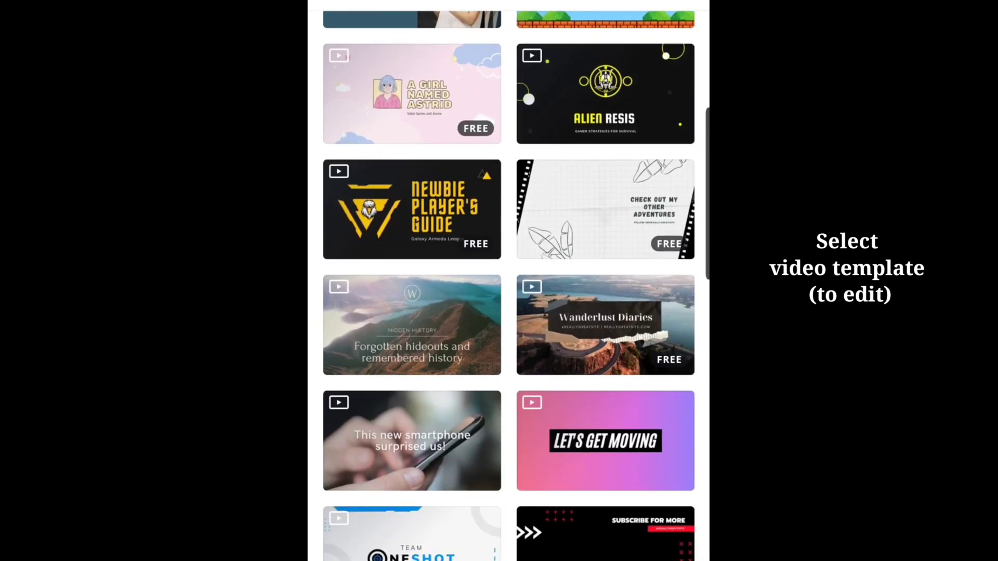
scroll(509, 286, down, 3)
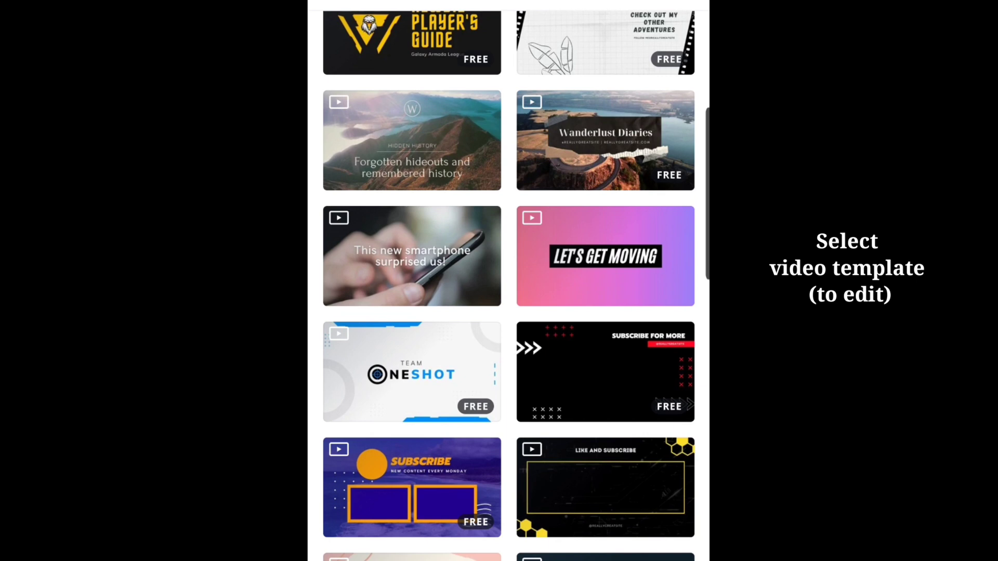
scroll(509, 286, down, 4)
scroll(509, 286, down, 5)
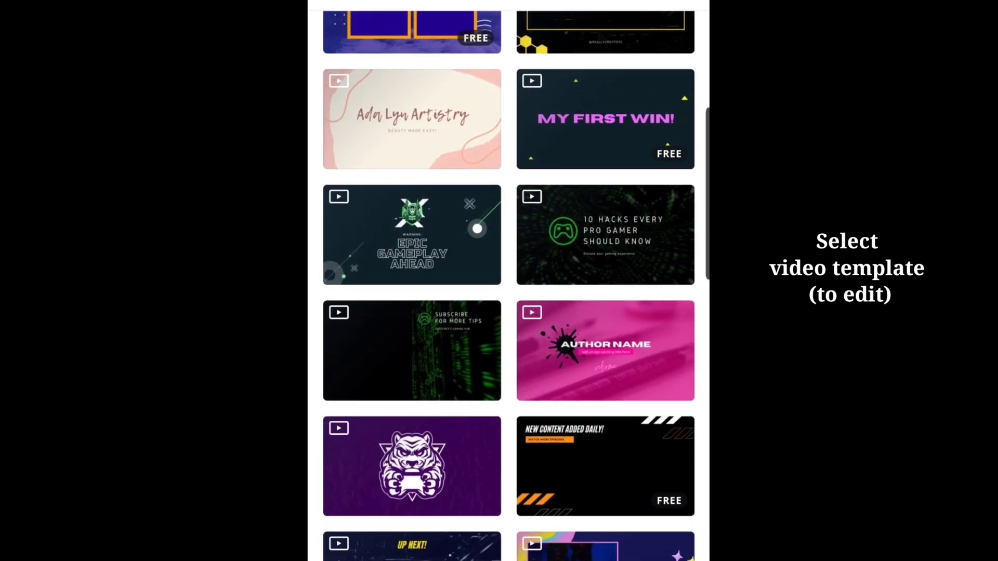
scroll(509, 286, down, 4)
scroll(509, 286, down, 2)
scroll(509, 286, down, 2)
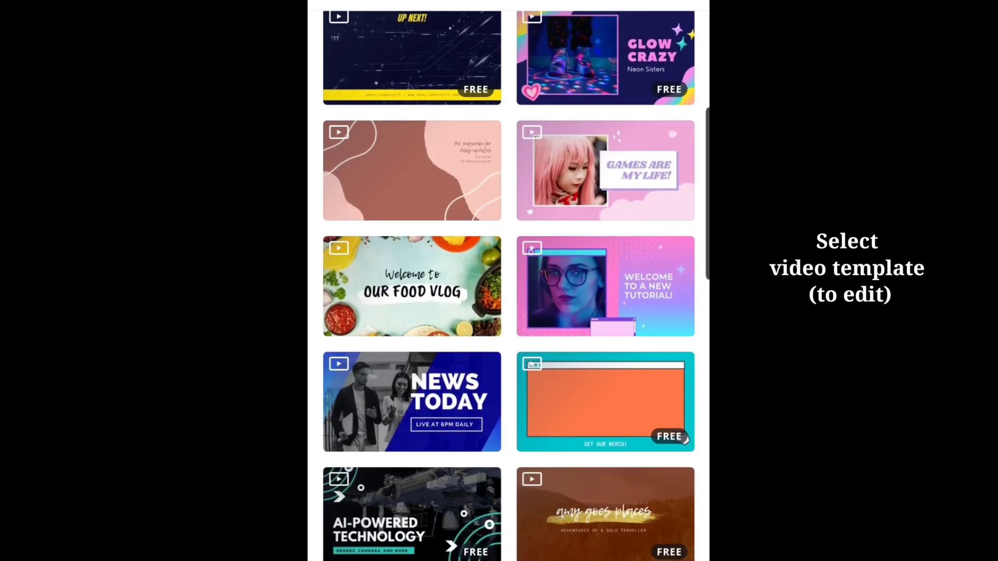
scroll(508, 286, down, 3)
scroll(509, 285, down, 3)
scroll(509, 286, down, 5)
scroll(509, 285, down, 3)
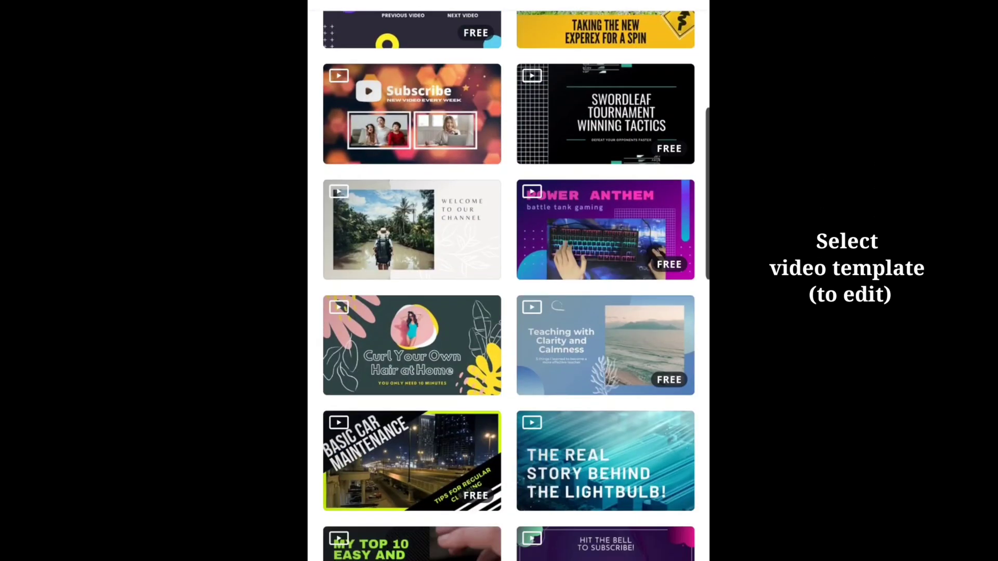
scroll(509, 286, down, 2)
scroll(509, 285, down, 3)
scroll(509, 286, down, 3)
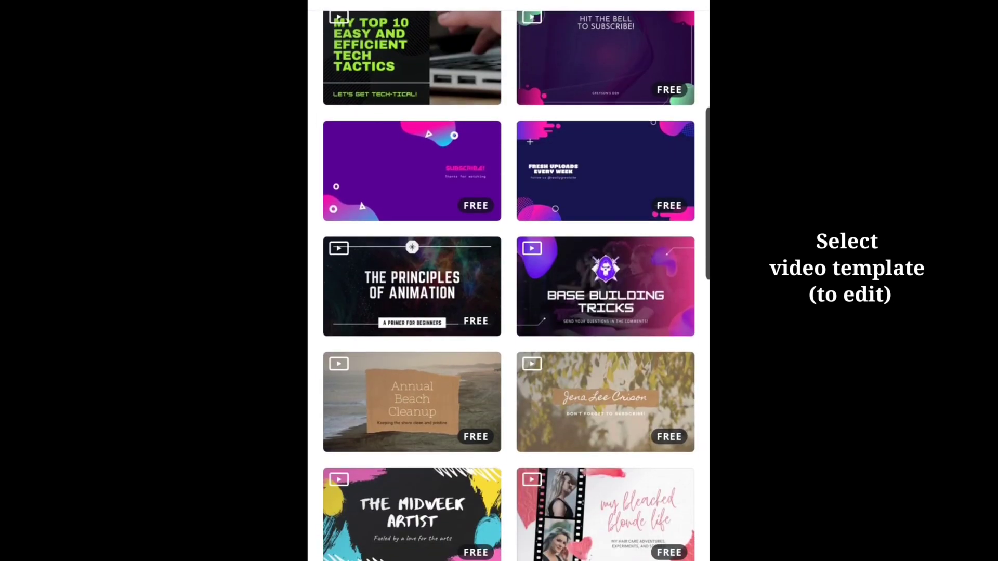
scroll(509, 286, down, 2)
scroll(509, 286, down, 1)
scroll(509, 286, down, 2)
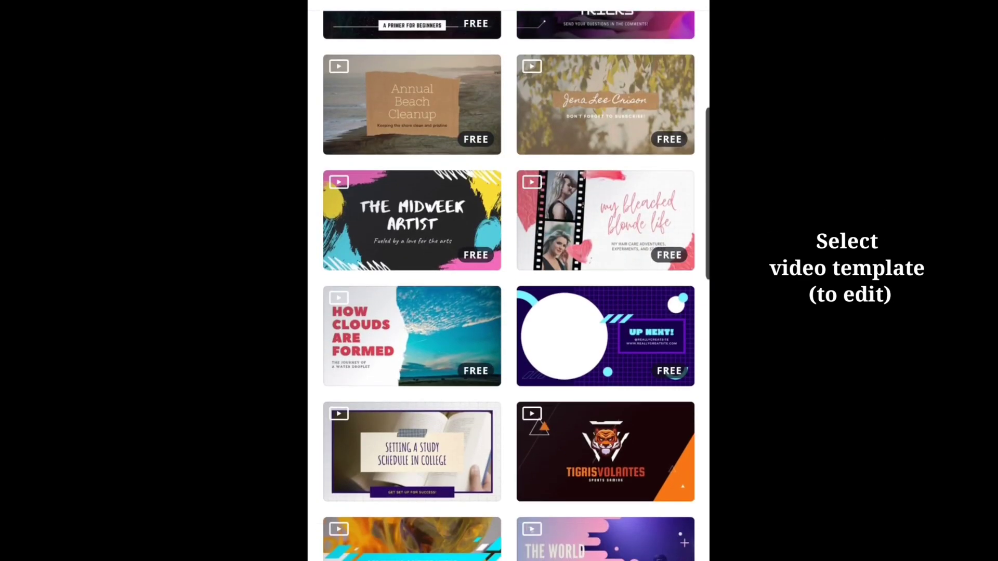
scroll(509, 286, down, 4)
scroll(508, 286, down, 4)
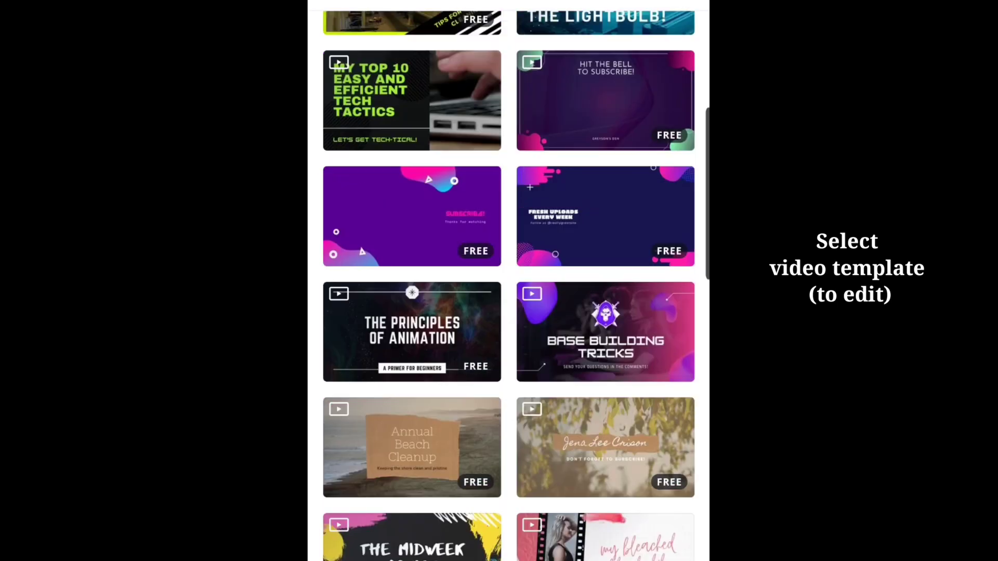
scroll(509, 286, down, 4)
scroll(509, 285, down, 4)
scroll(509, 286, down, 4)
scroll(509, 286, up, 3)
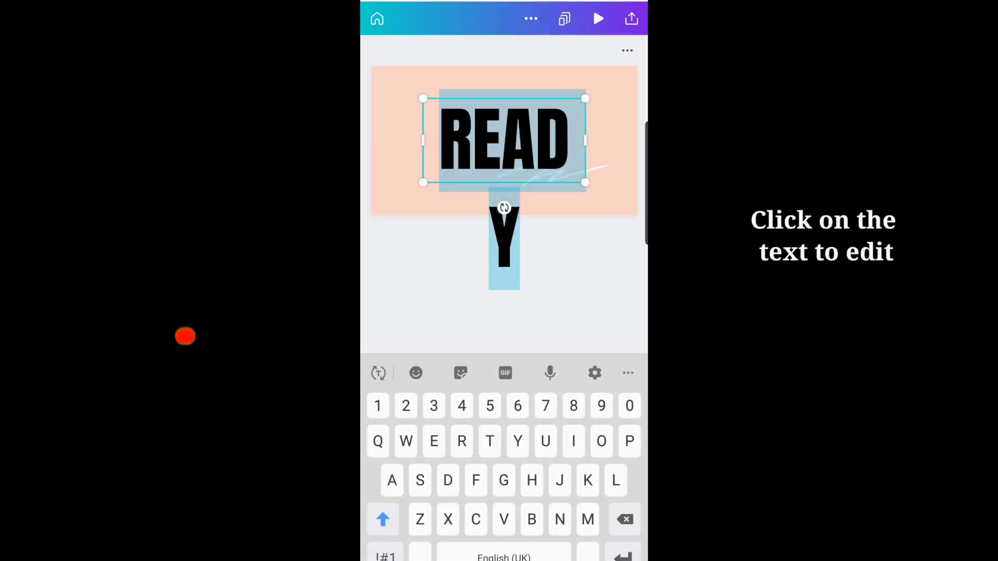
Replace the READY headline text with 'TECH WORLD'
text(T)
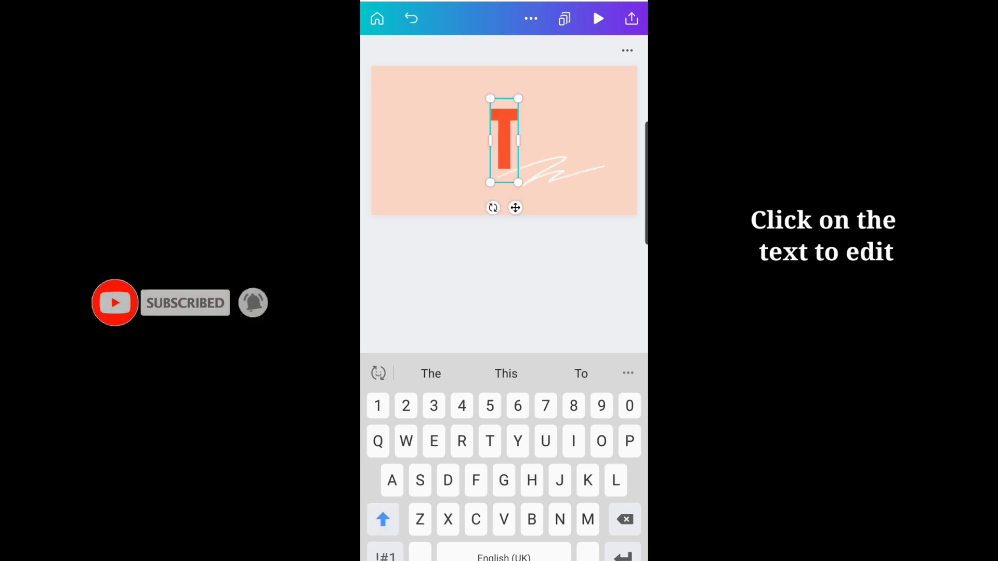
text(EC)
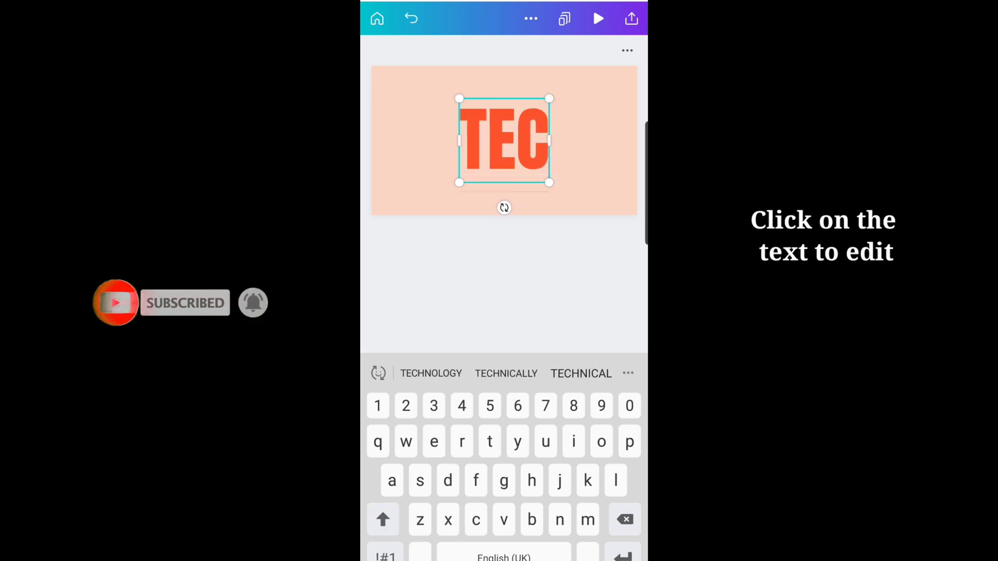
text(H )
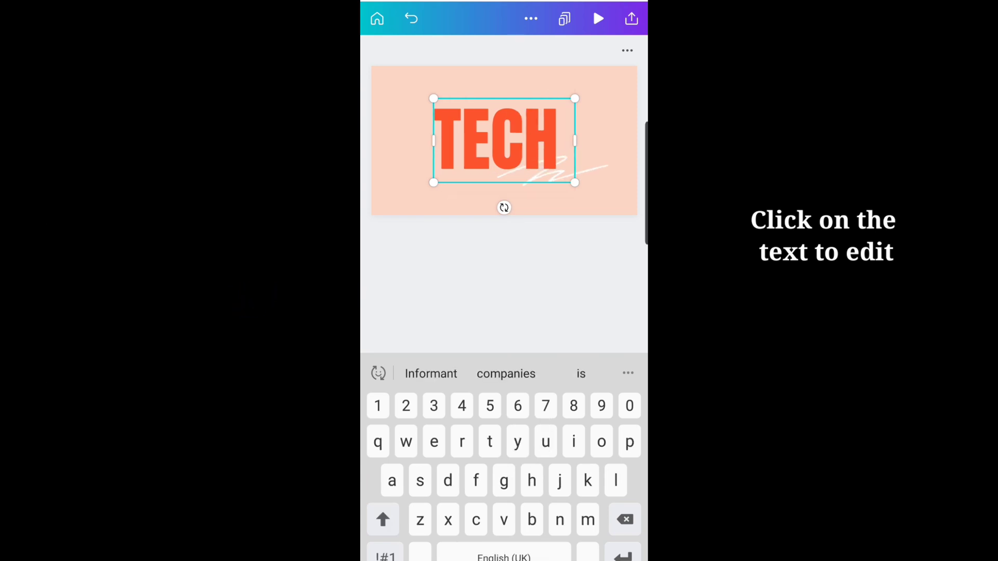
text(W)
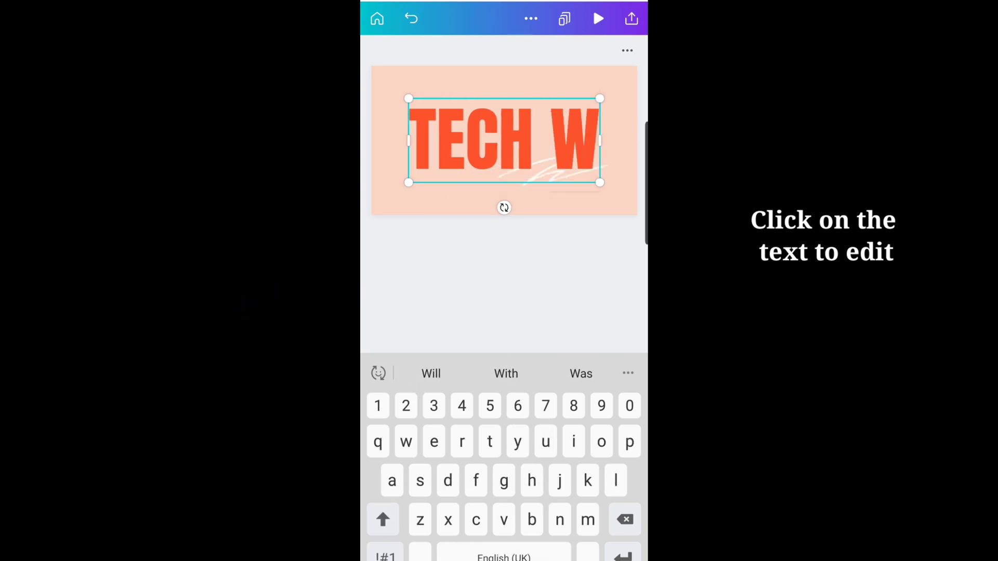
text(OR)
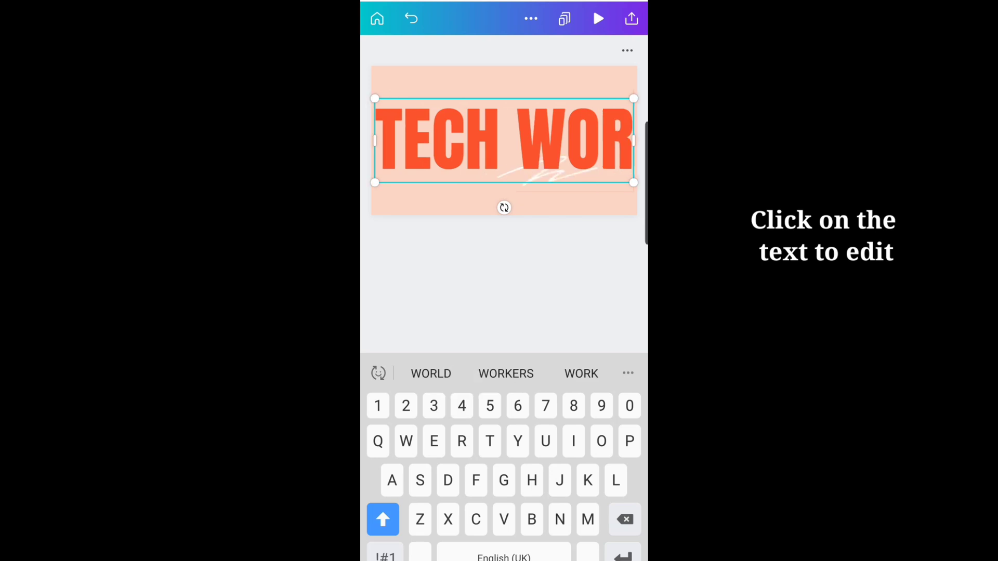
text(LD)
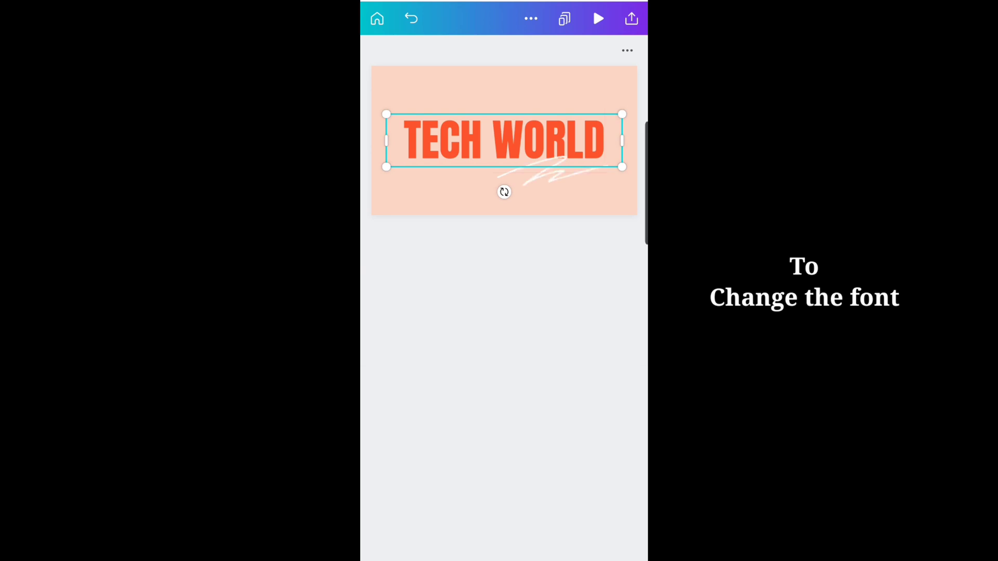
Select the TECH WORLD headline for the Kawit Condensed font, then the scribble beneath it
click(544, 183)
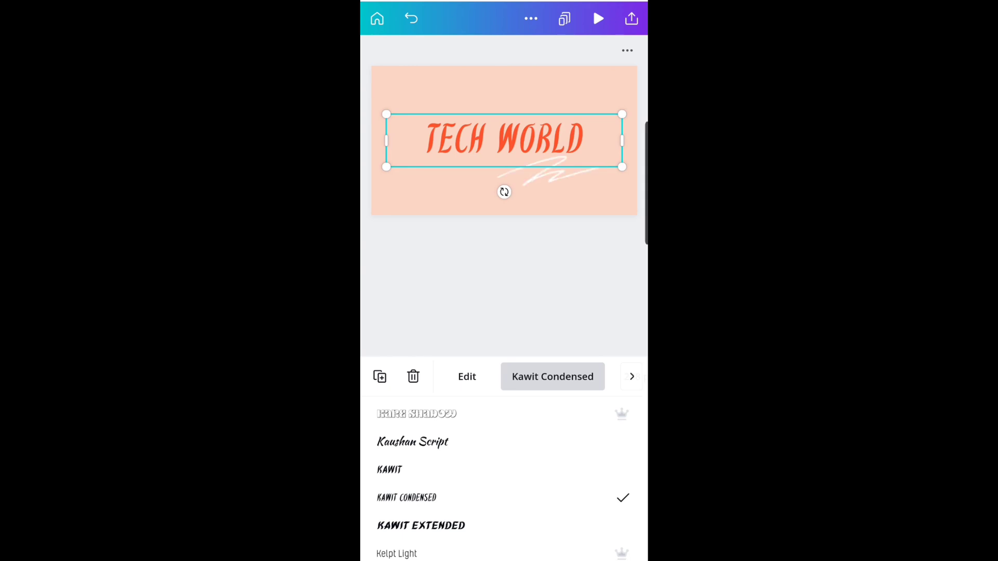
click(552, 171)
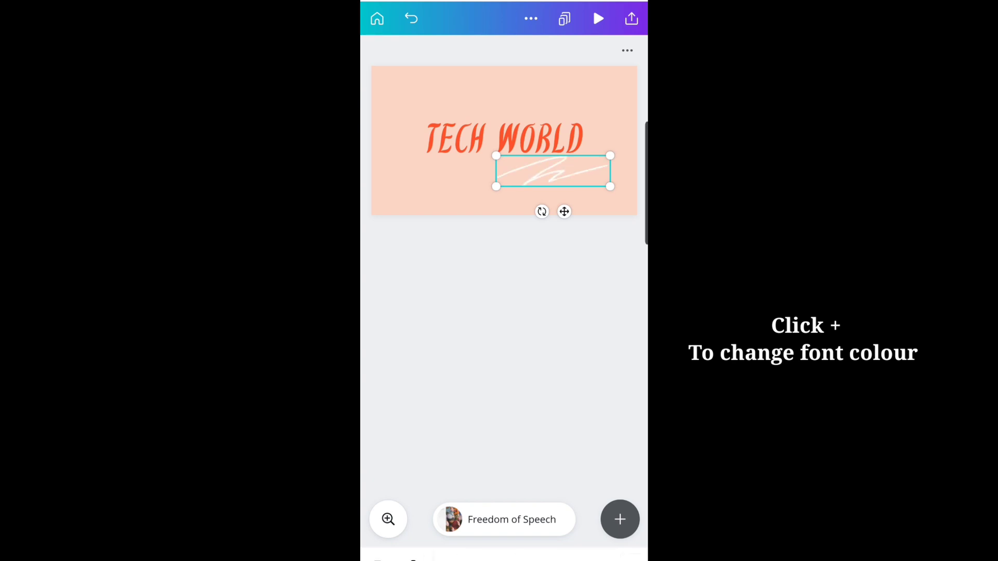
Recolour the TECH WORLD title pink, briefly trying white before settling on pink
click(504, 138)
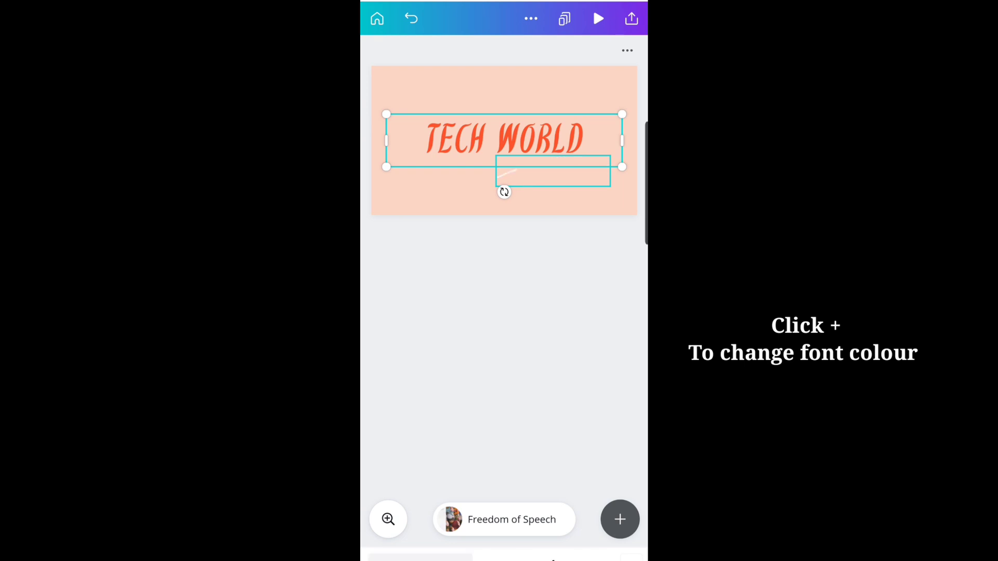
click(523, 557)
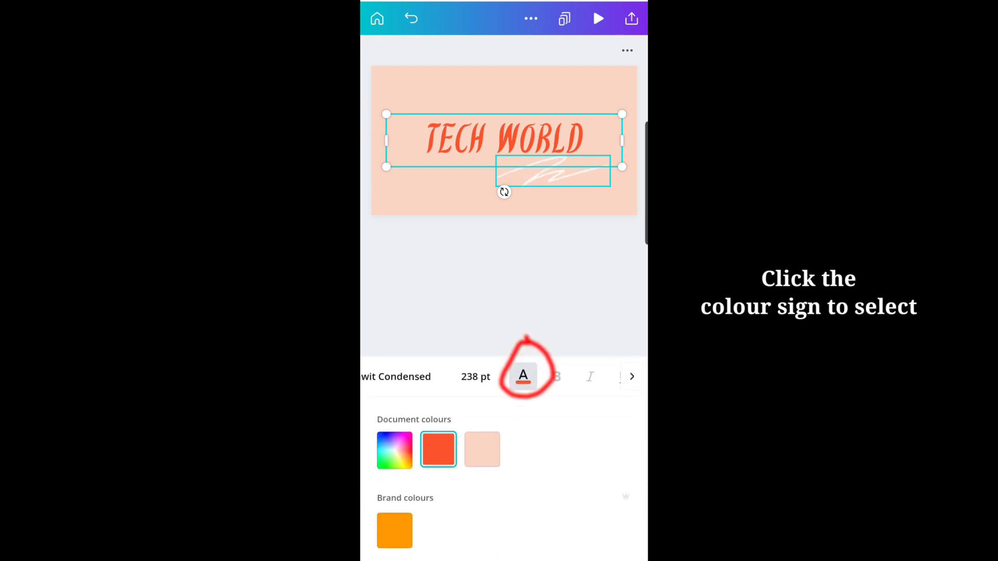
scroll(505, 478, down, 3)
click(482, 522)
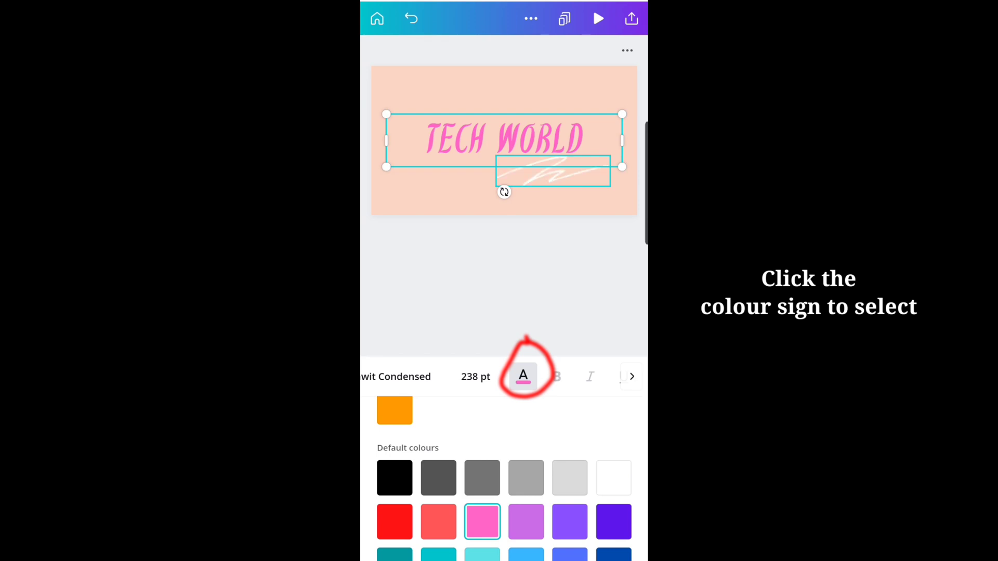
scroll(504, 478, down, 2)
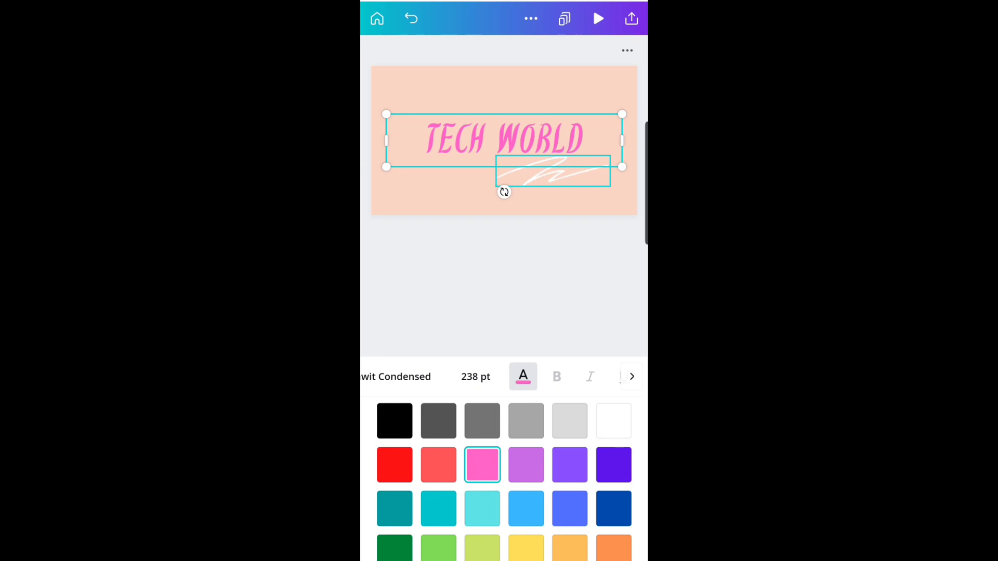
click(613, 420)
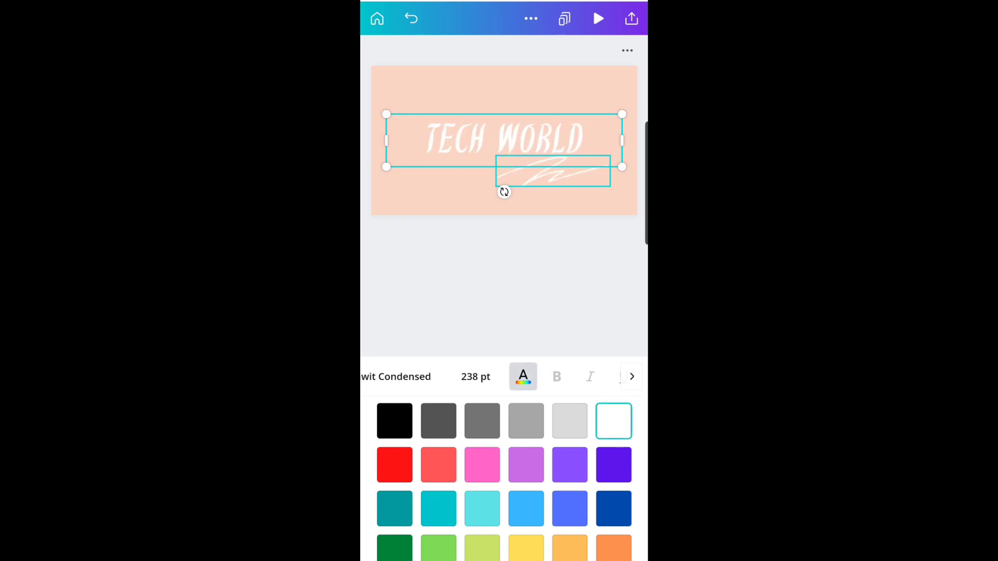
click(482, 464)
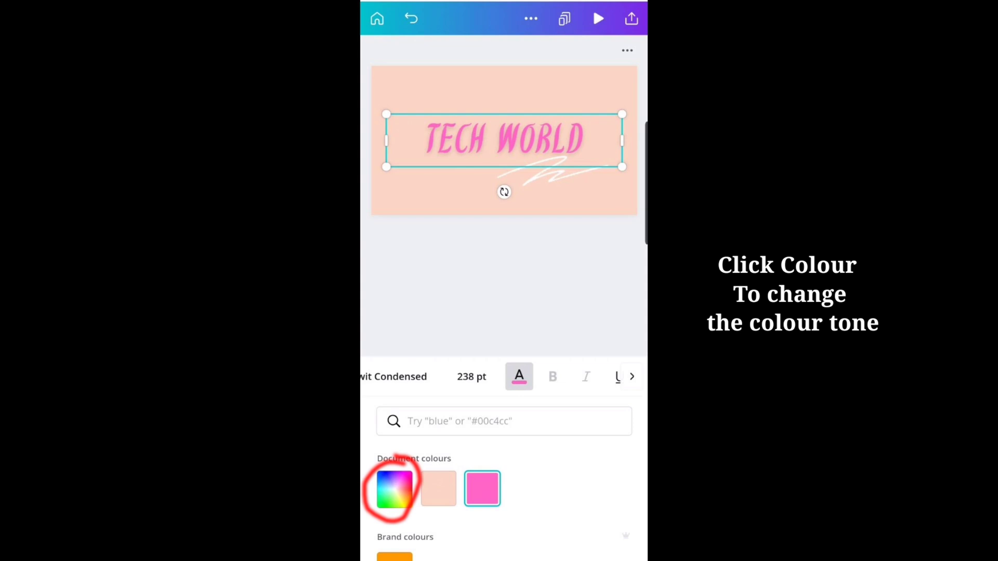
Set the TECH WORLD title to the deeper custom pink #E82A9F
click(395, 489)
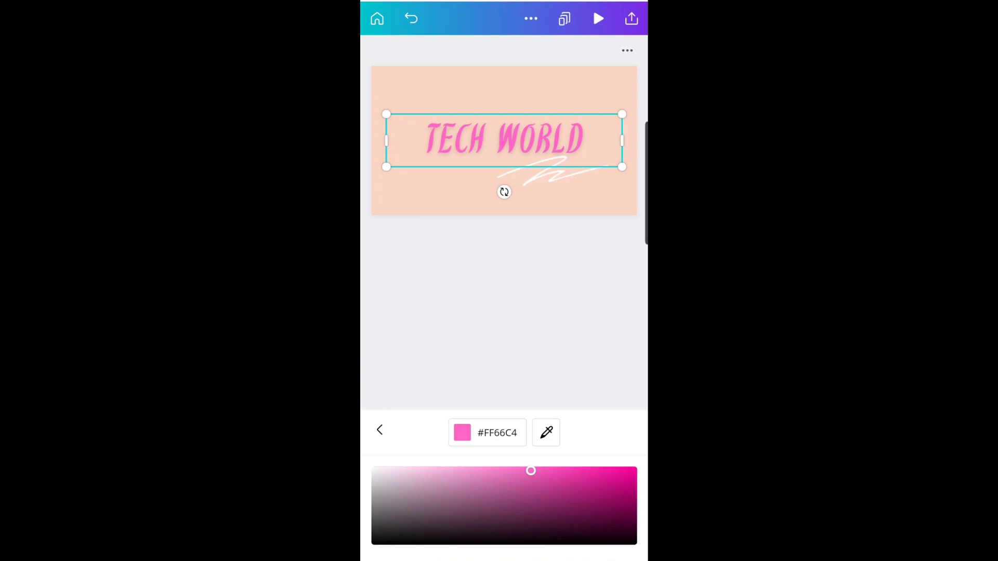
mouse_move(531, 471)
mouse_down()
mouse_move(572, 482)
mouse_move(605, 469)
mouse_move(610, 500)
mouse_move(615, 476)
mouse_up()
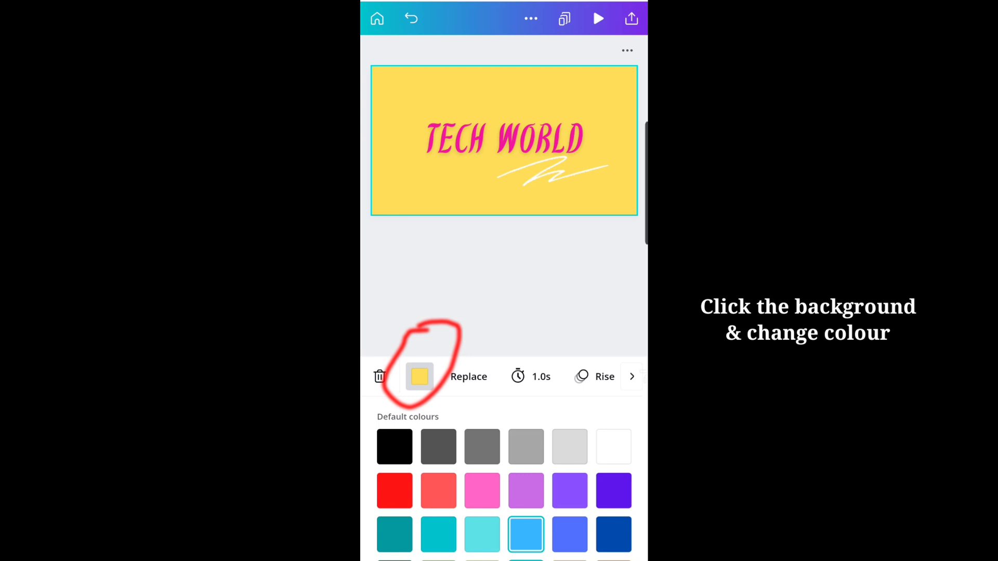
Scroll the colour palette to a darker golden yellow for the page background
scroll(505, 483, down, 1)
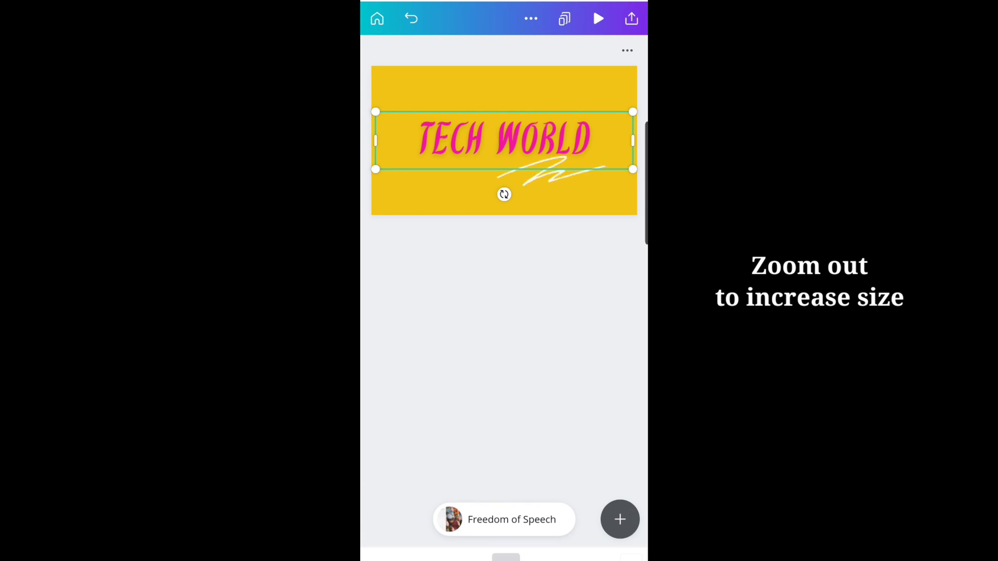
Nudge the TECH WORLD title up-right, then slightly left, and bring up the + add menu
mouse_move(504, 138)
mouse_down()
mouse_move(515, 124)
mouse_move(508, 141)
mouse_up()
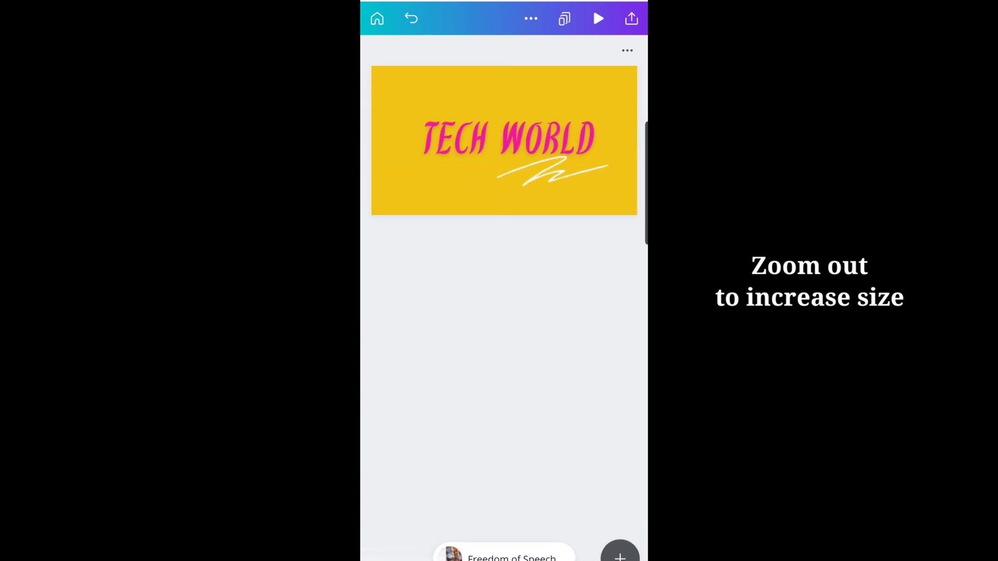
click(509, 137)
drag(508, 138, 500, 139)
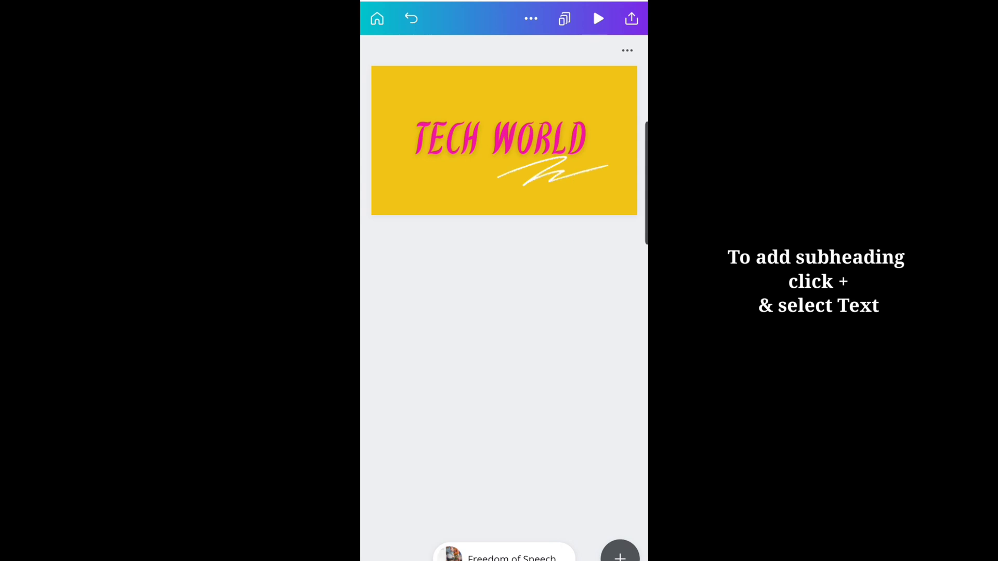
click(620, 554)
Add a subheading text box and place it just below the TECH WORLD title
click(504, 374)
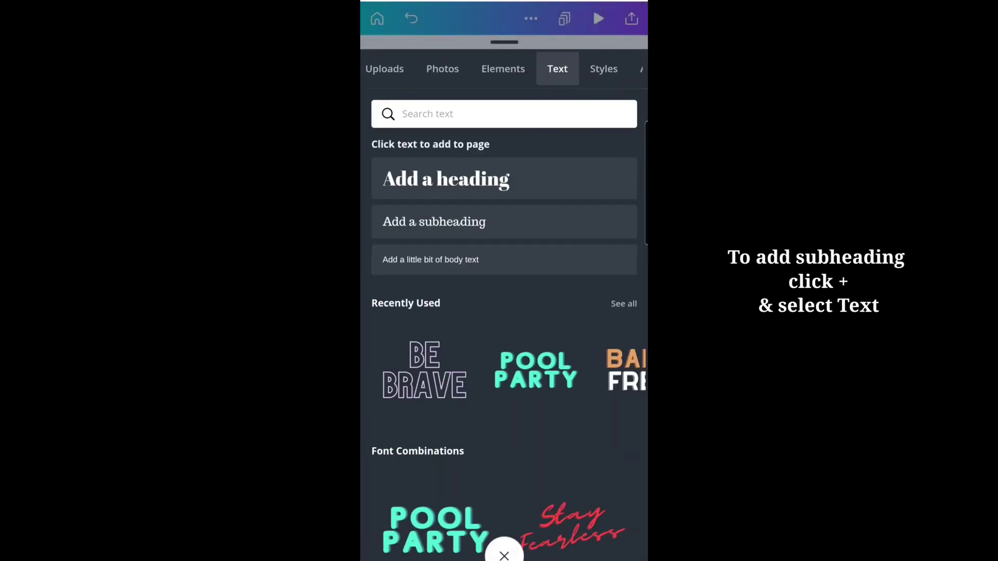
click(434, 222)
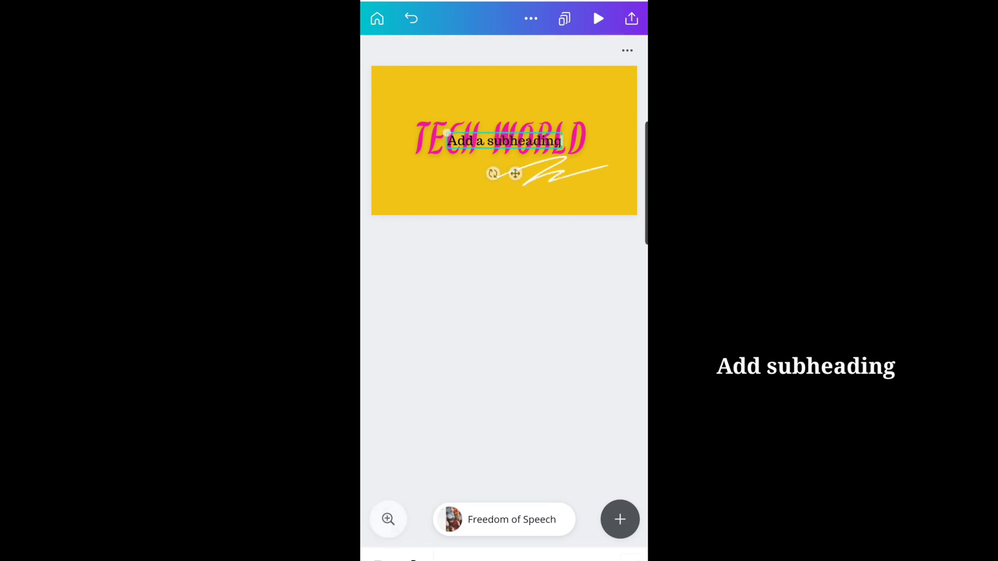
drag(515, 173, 493, 196)
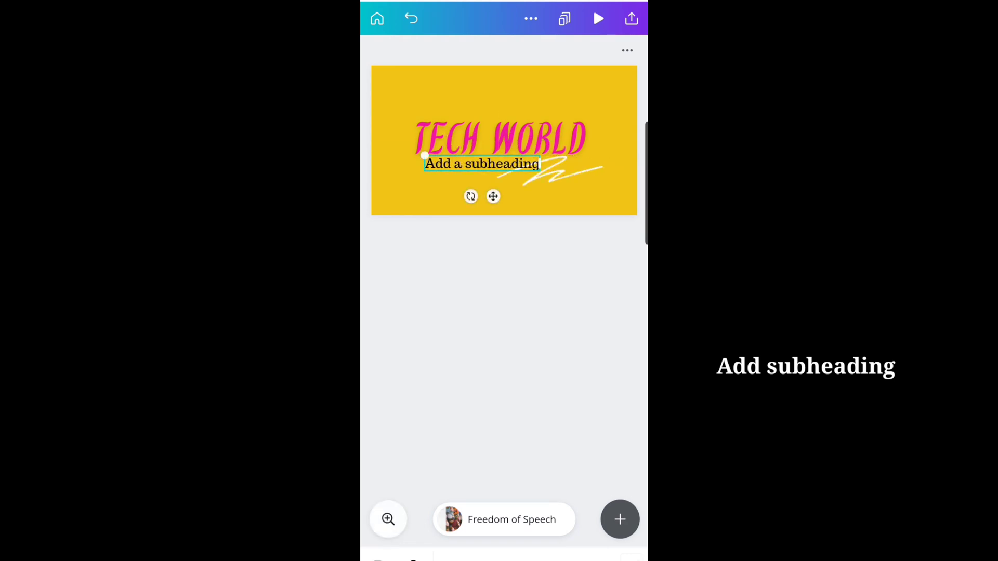
Type 'YouTube Tips &Trick' into the subheading, using the symbols keyboard for the ampersand
click(482, 163)
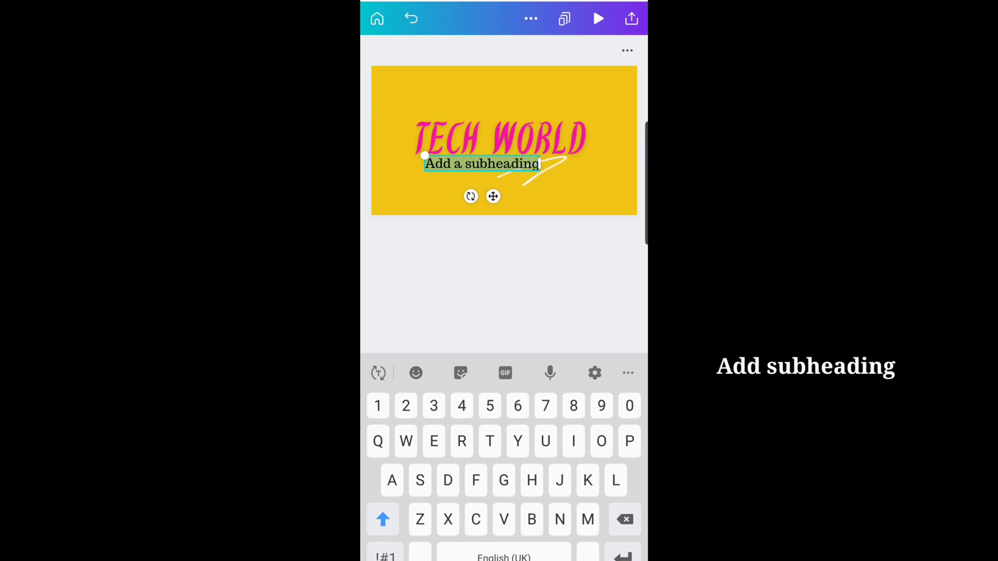
text(Yo)
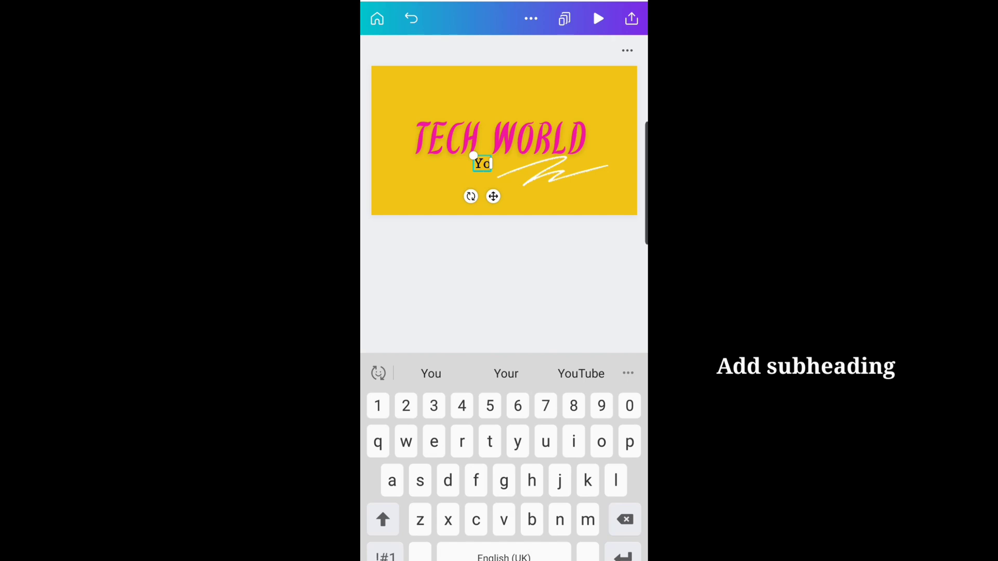
text(uTu)
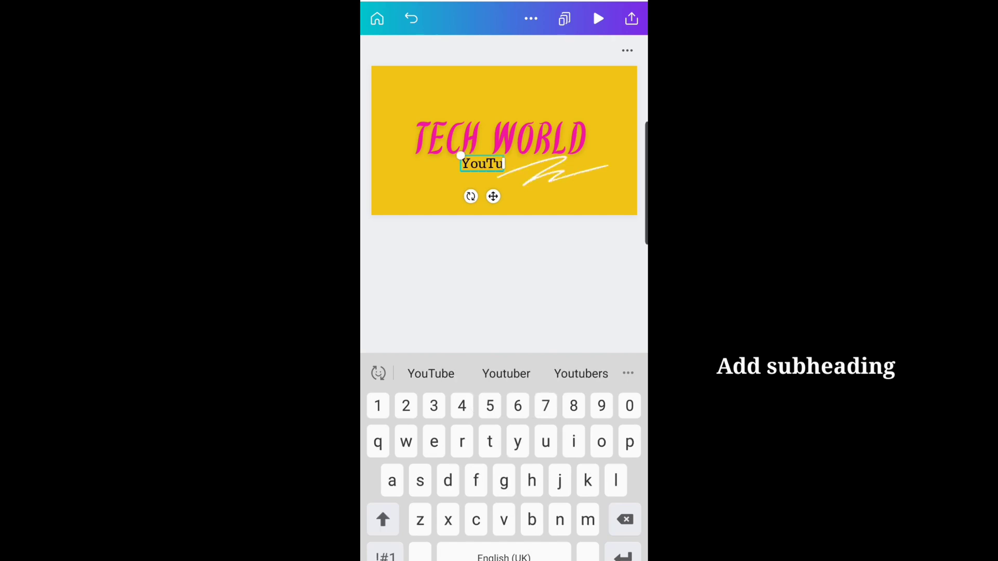
text(be )
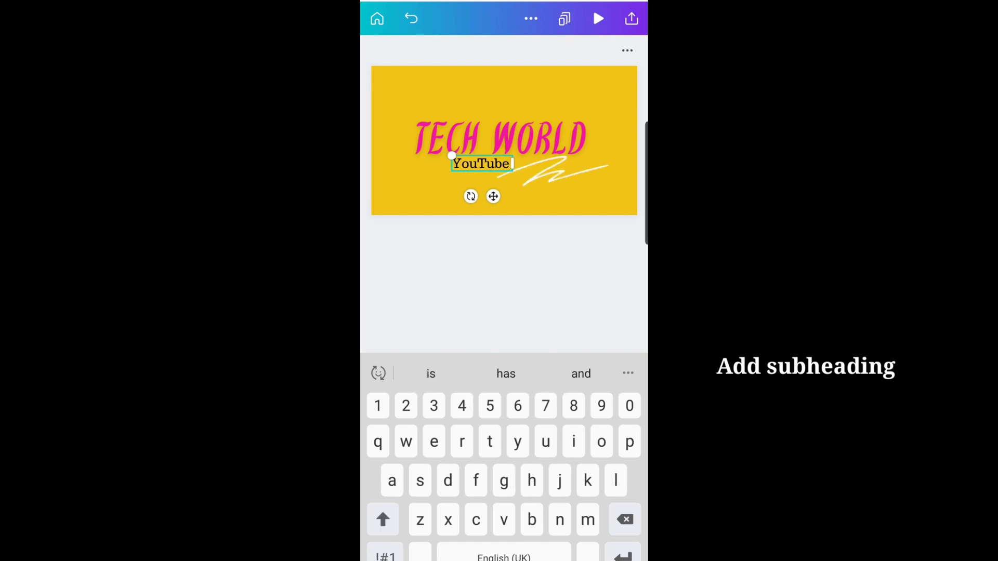
text(Tip)
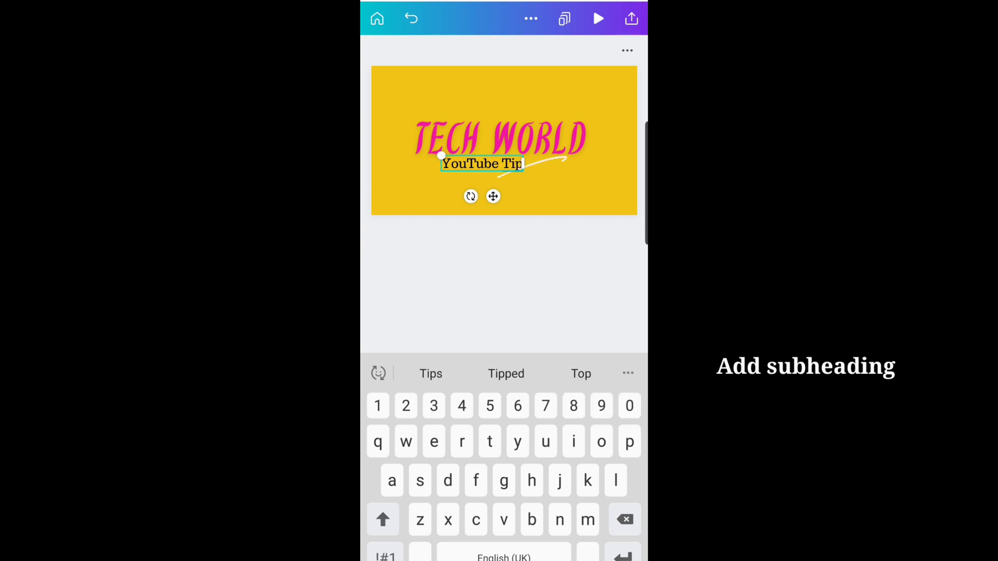
text(s)
click(385, 556)
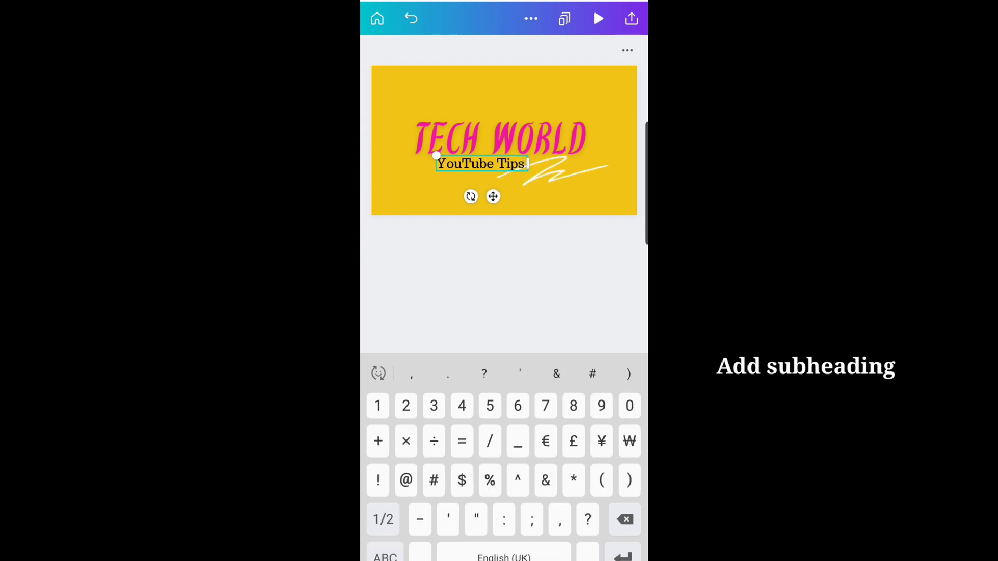
text( &)
click(385, 556)
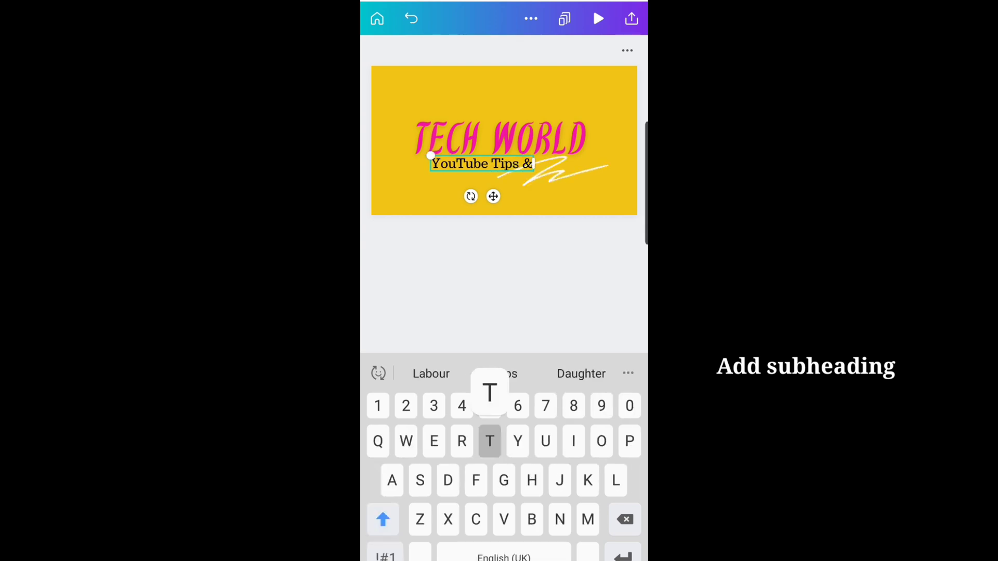
text(Trick)
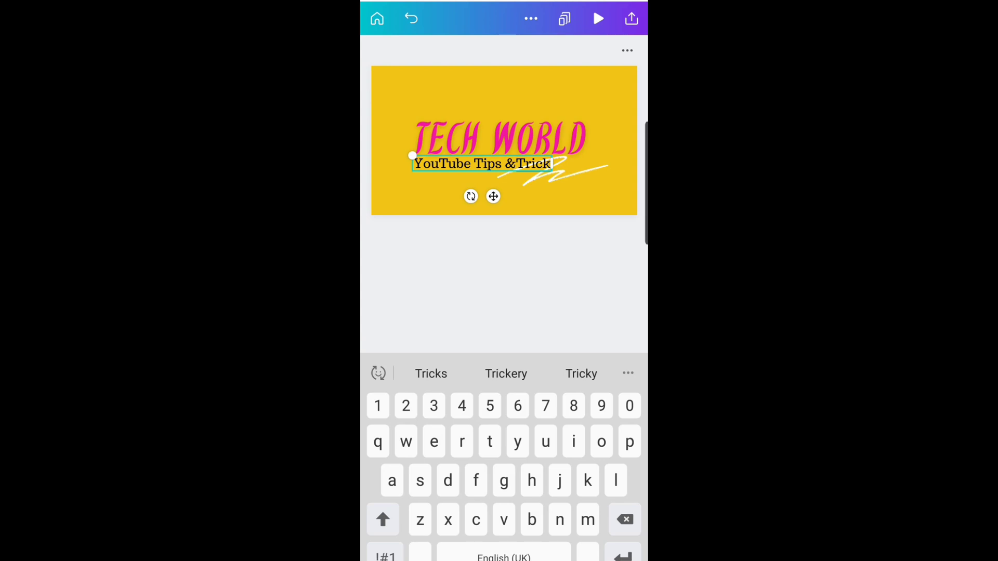
Shrink the subheading to 49 pt and widen its letter spacing beneath TECH WORLD
click(585, 517)
drag(519, 558, 466, 558)
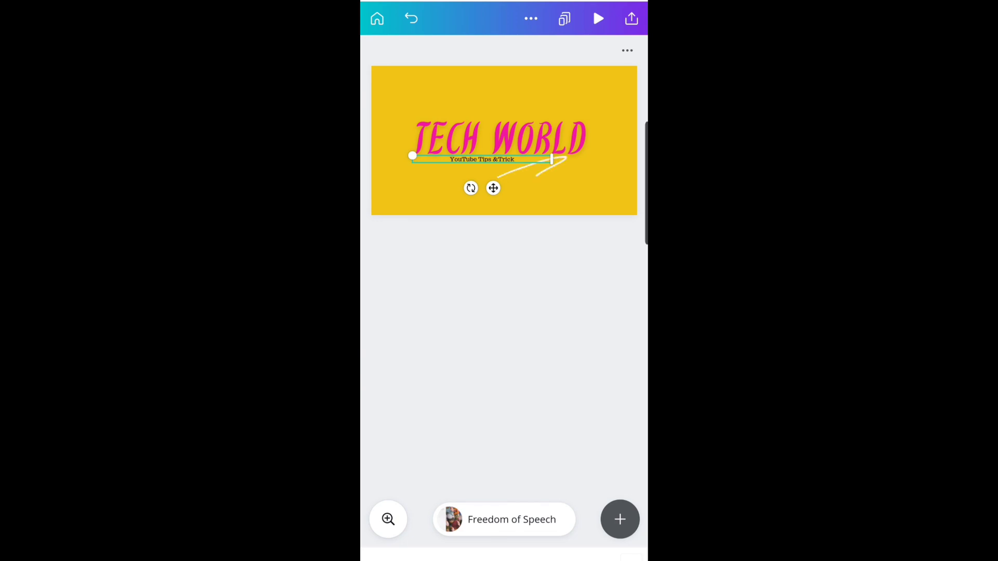
click(620, 519)
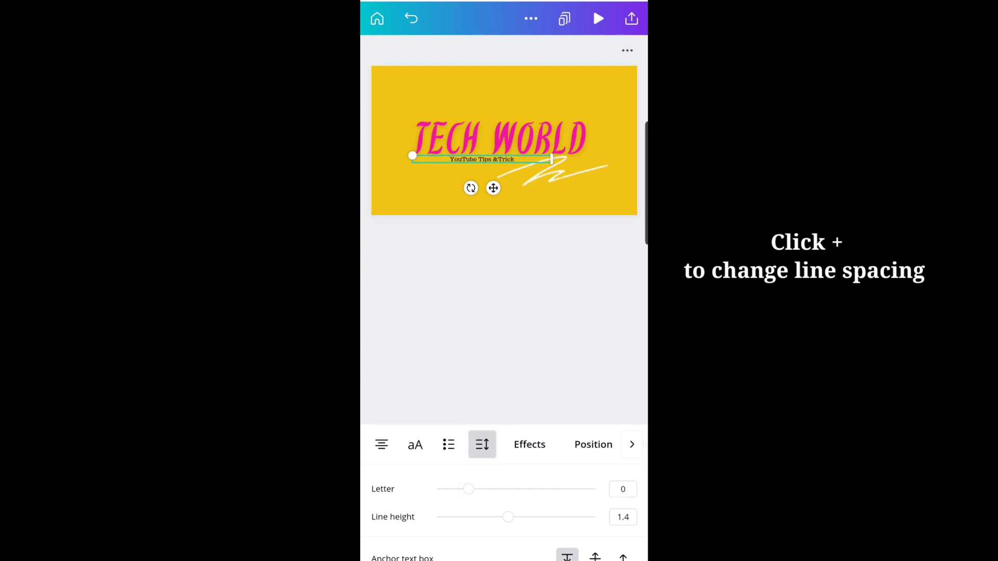
drag(437, 490, 504, 489)
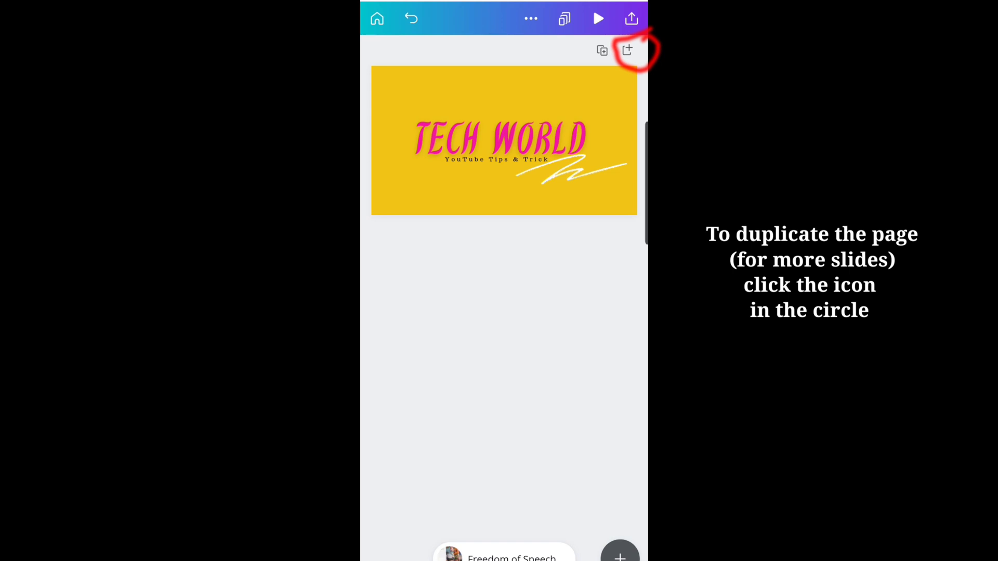
Duplicate the yellow TECH WORLD slide as page 2
click(627, 49)
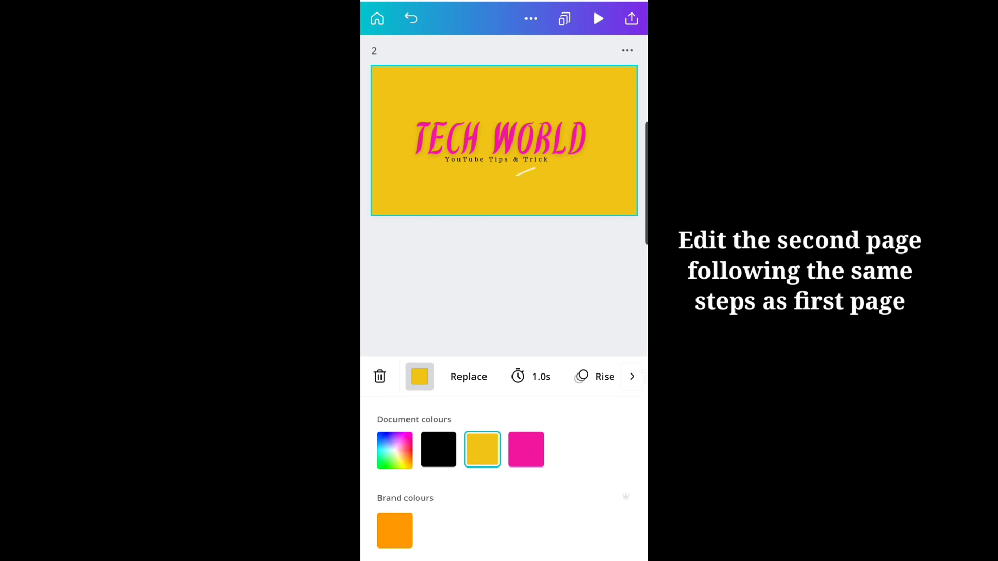
Give page 2 a pink background from the default colours
scroll(503, 478, down, 2)
scroll(503, 478, down, 4)
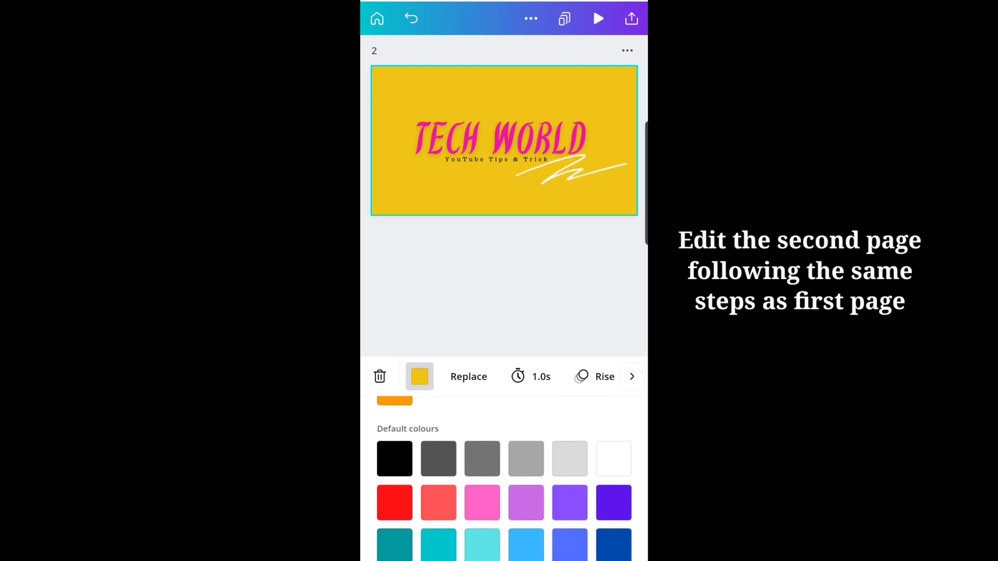
click(613, 457)
text(W)
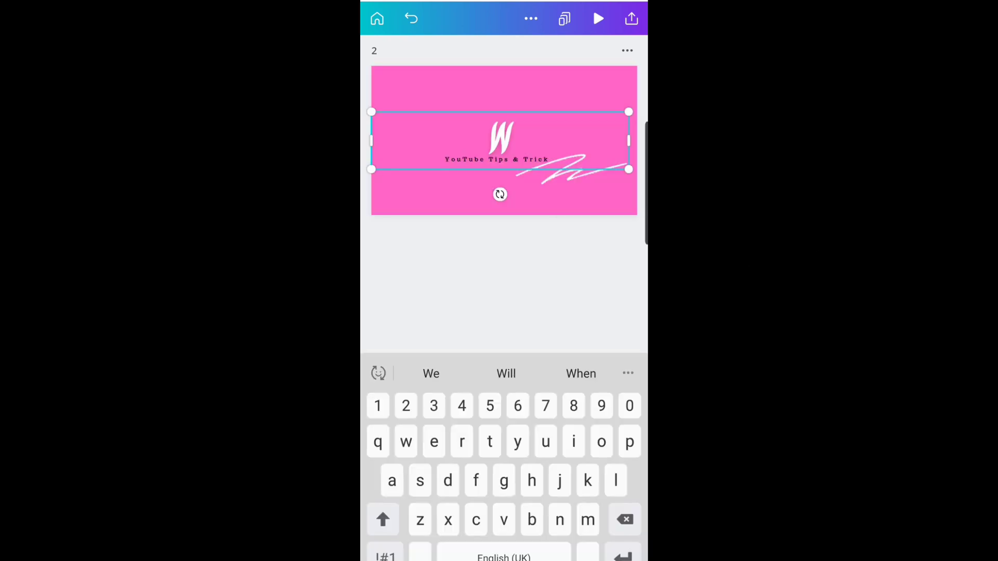
Change the page 2 headline to 'WELCOME!' and preview the slide
click(512, 159)
text(e)
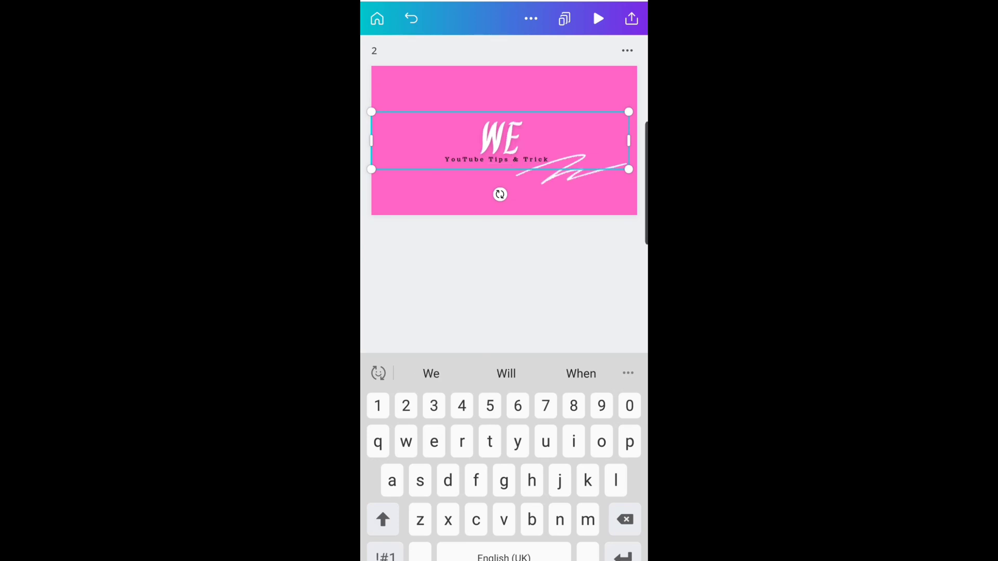
text(lcom)
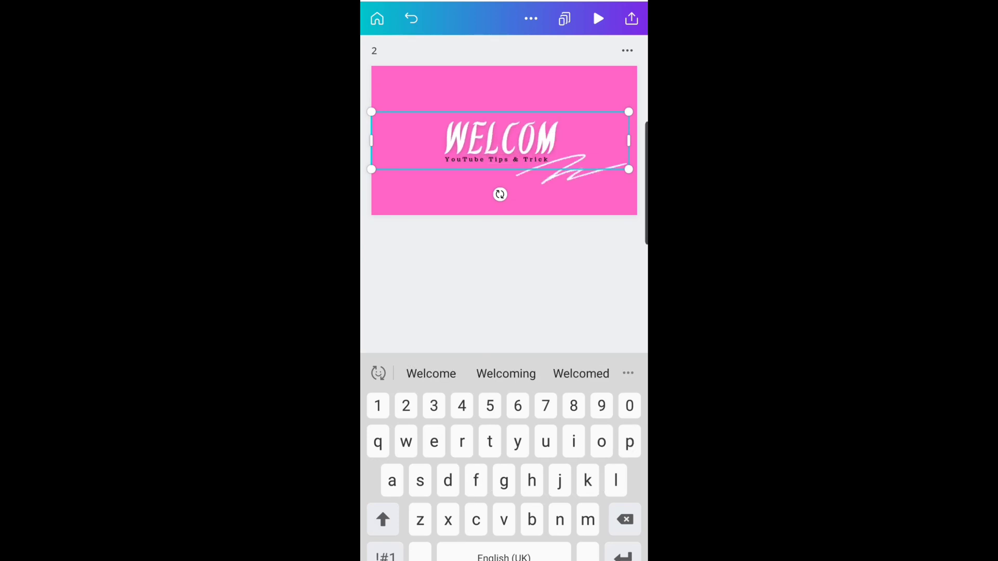
text(e)
click(385, 555)
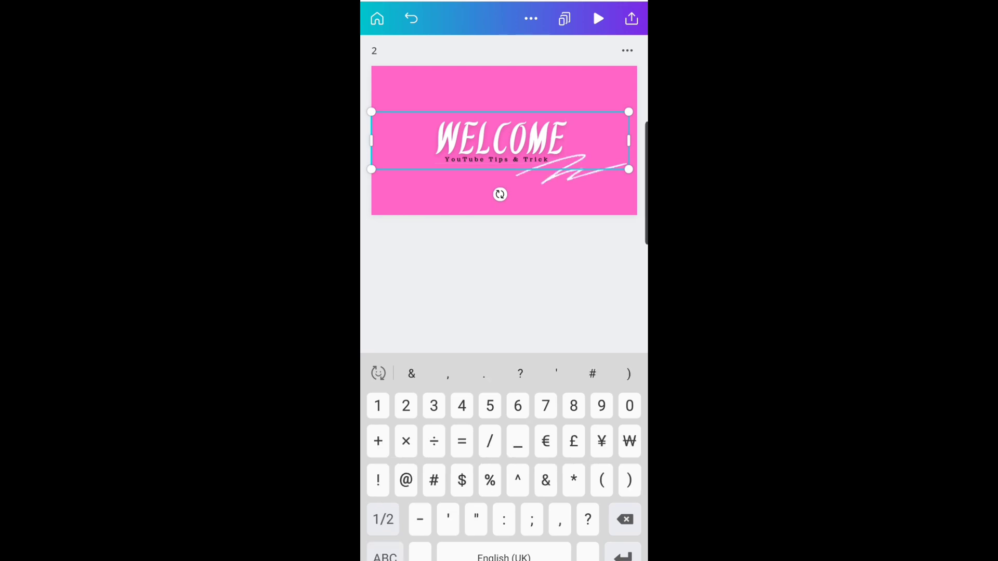
text(!)
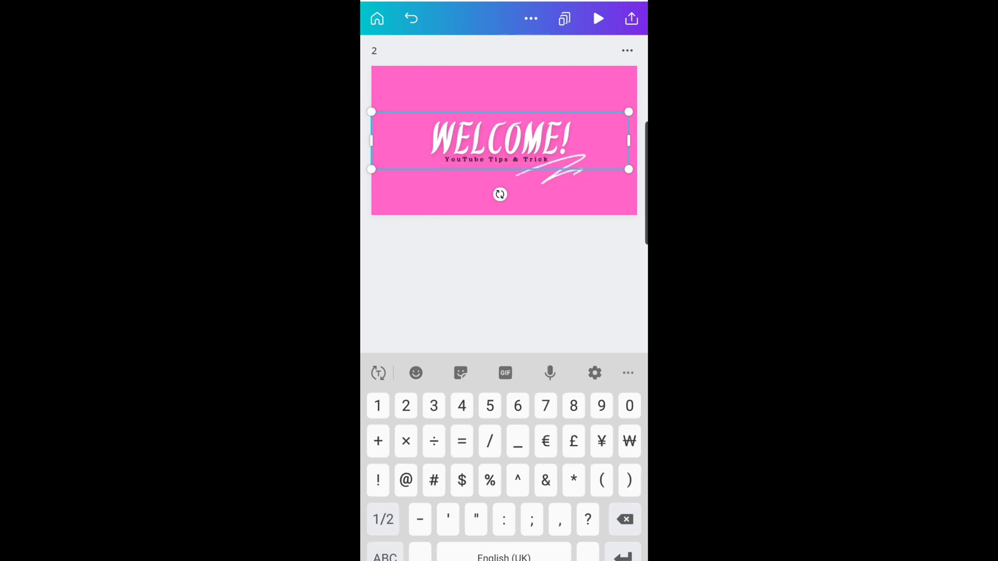
key(Escape)
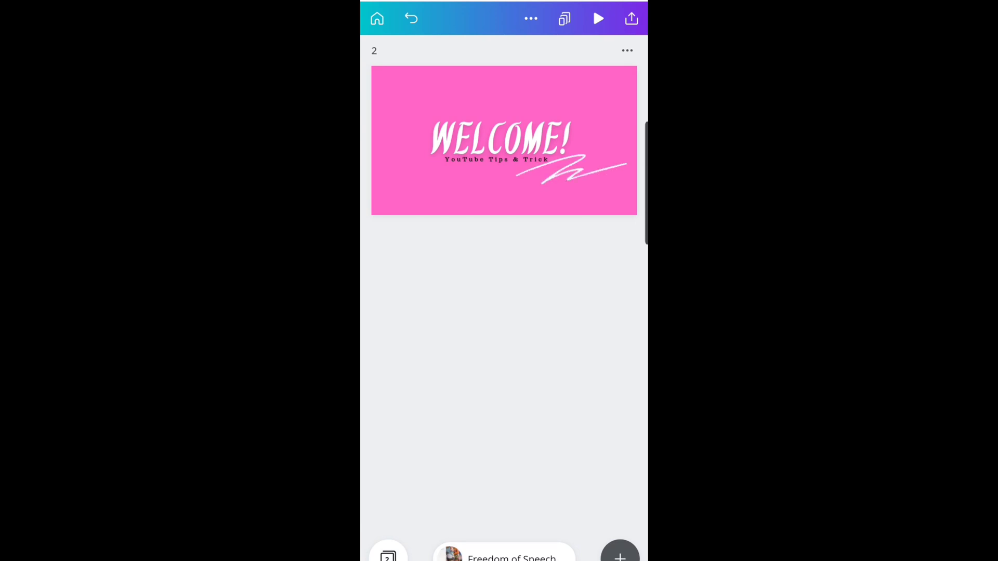
click(598, 19)
Play back the full intro preview
click(378, 20)
click(599, 19)
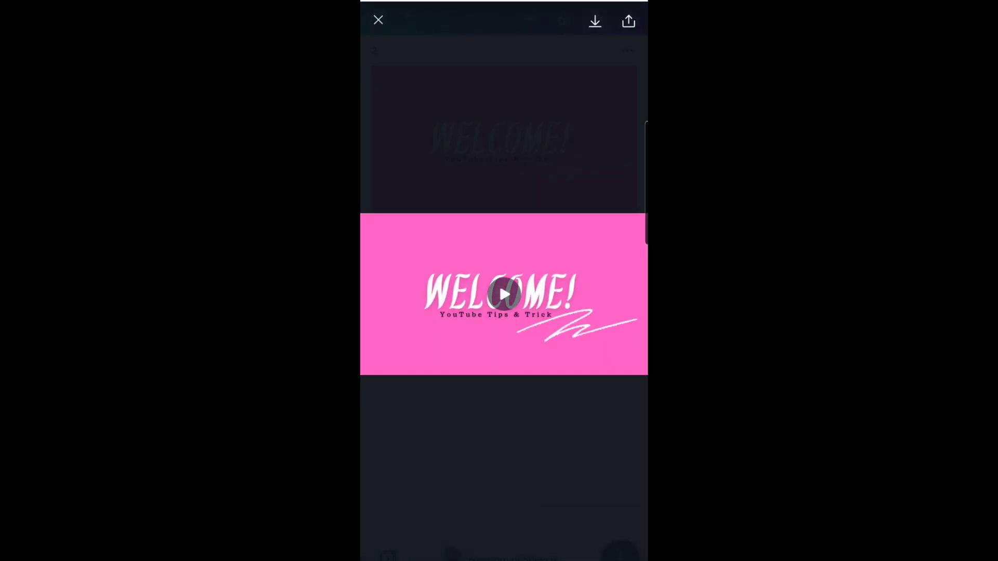
click(499, 283)
Play the current music track and shift which part of the song plays
click(378, 20)
click(476, 500)
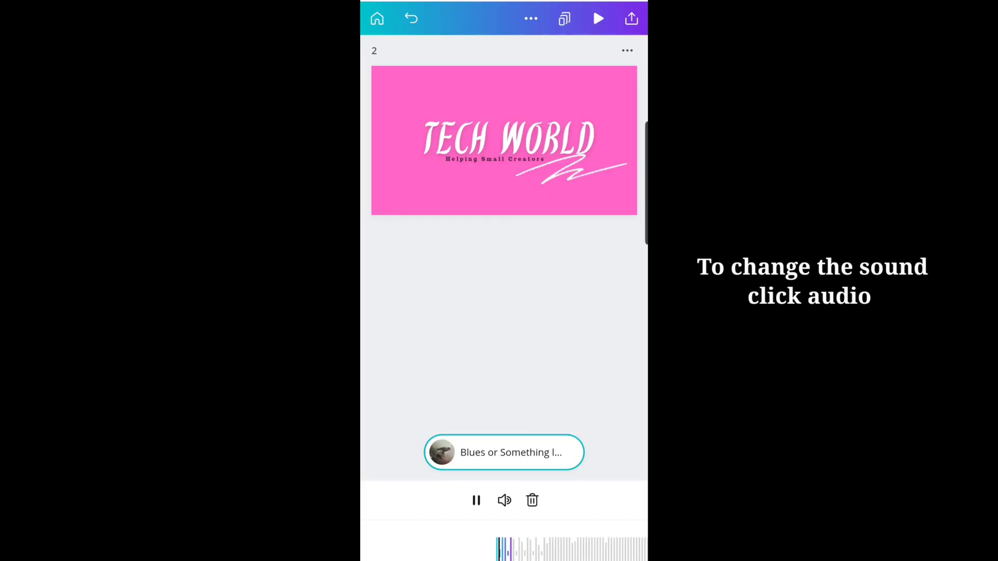
click(476, 501)
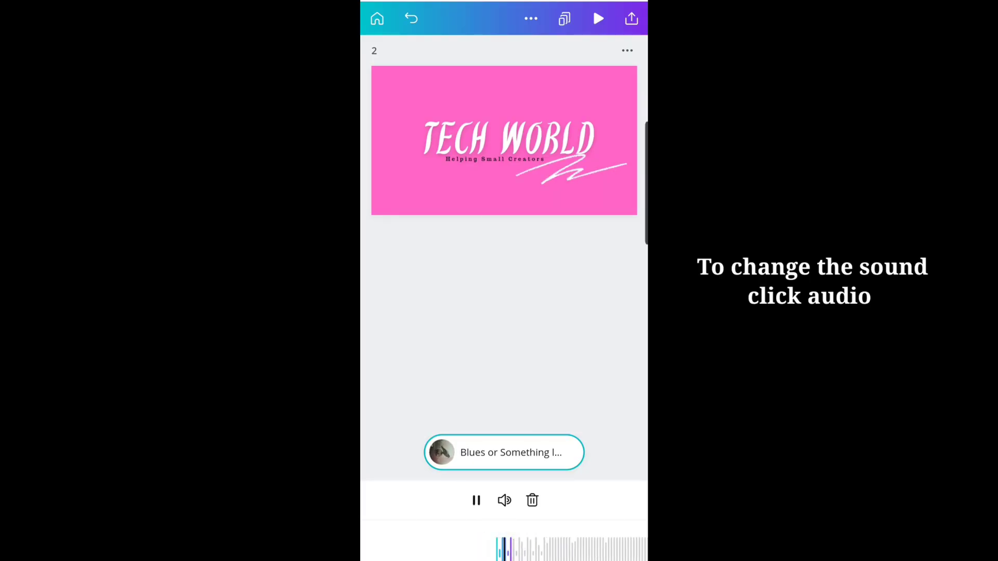
drag(524, 549, 494, 549)
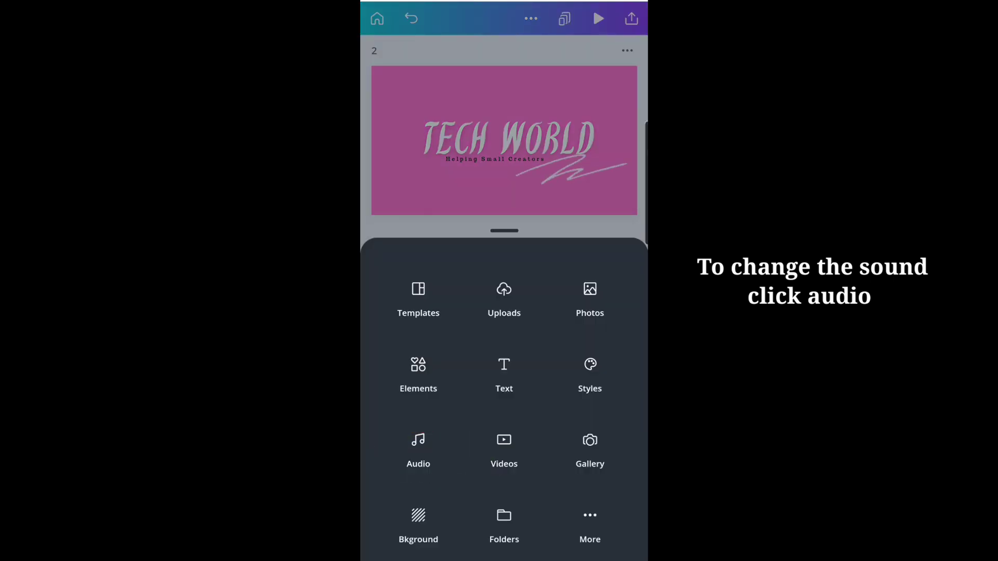
Browse the audio library for the '40 Love' track
click(419, 449)
scroll(504, 338, down, 1)
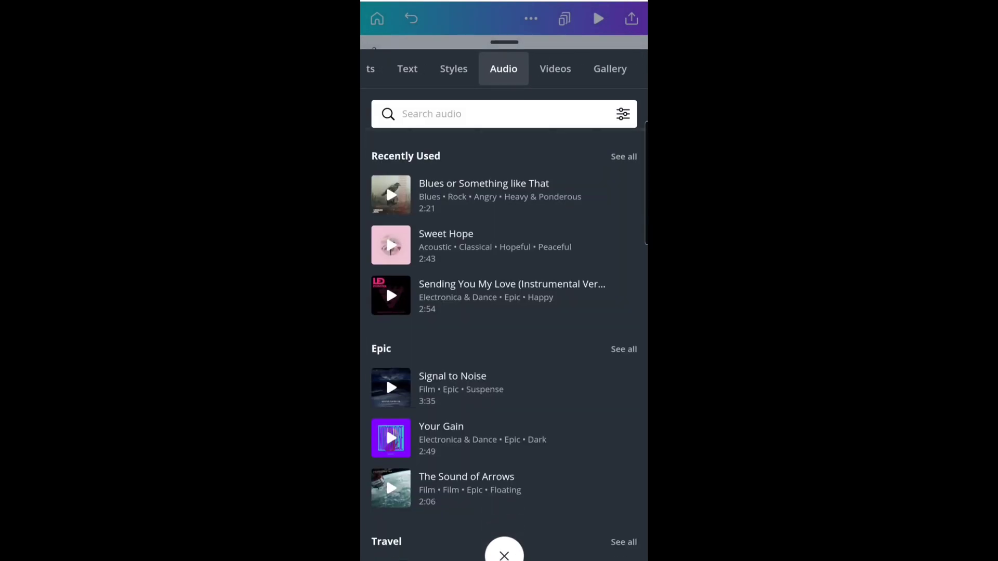
scroll(504, 338, down, 2)
scroll(504, 338, down, 10)
scroll(504, 338, down, 4)
scroll(505, 322, down, 2)
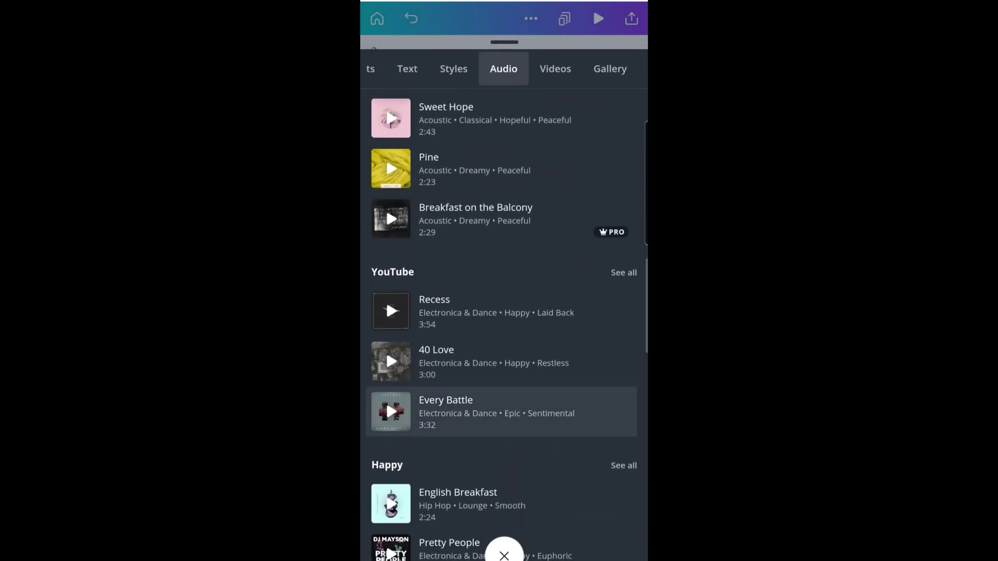
scroll(504, 322, down, 10)
scroll(504, 322, down, 4)
scroll(504, 322, down, 1)
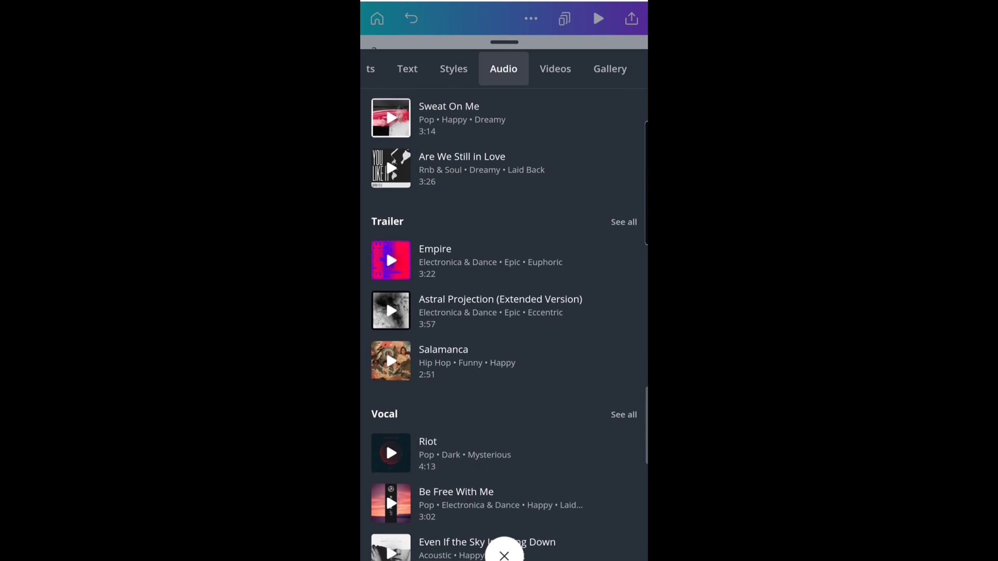
scroll(504, 322, down, 1)
scroll(504, 323, down, 1)
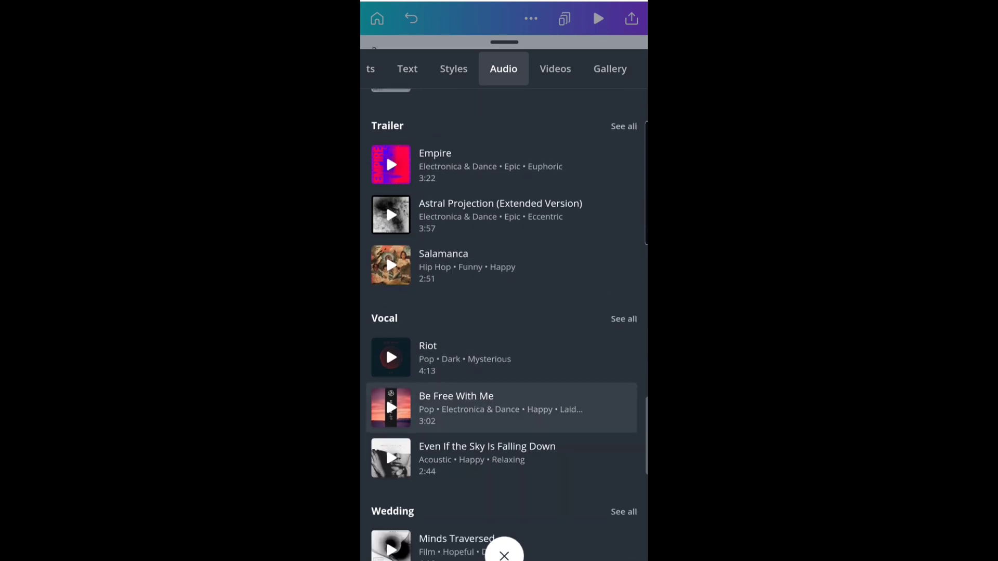
scroll(504, 323, down, 2)
scroll(504, 323, down, 1)
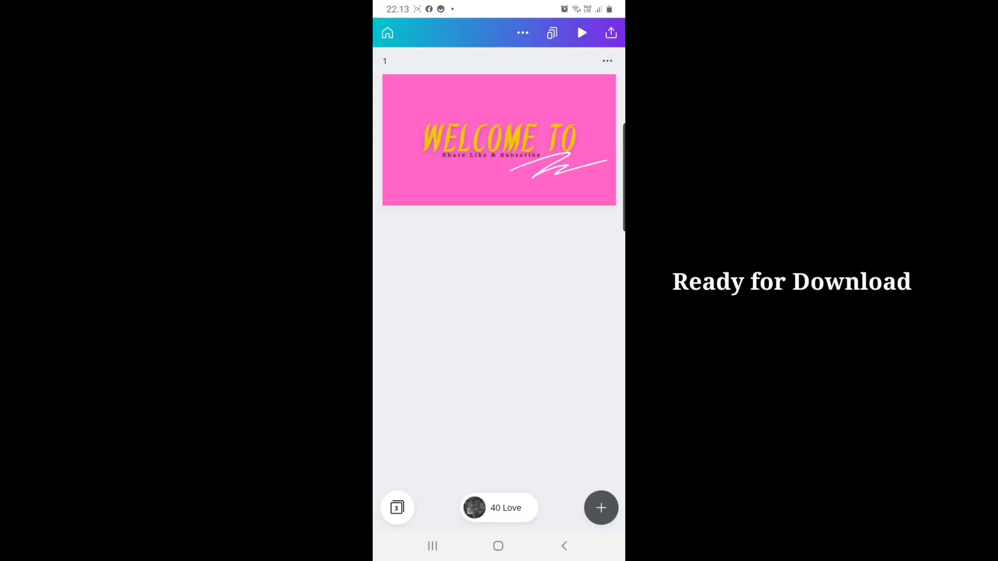
Swipe through to the second and third slides to review them
drag(572, 140, 415, 140)
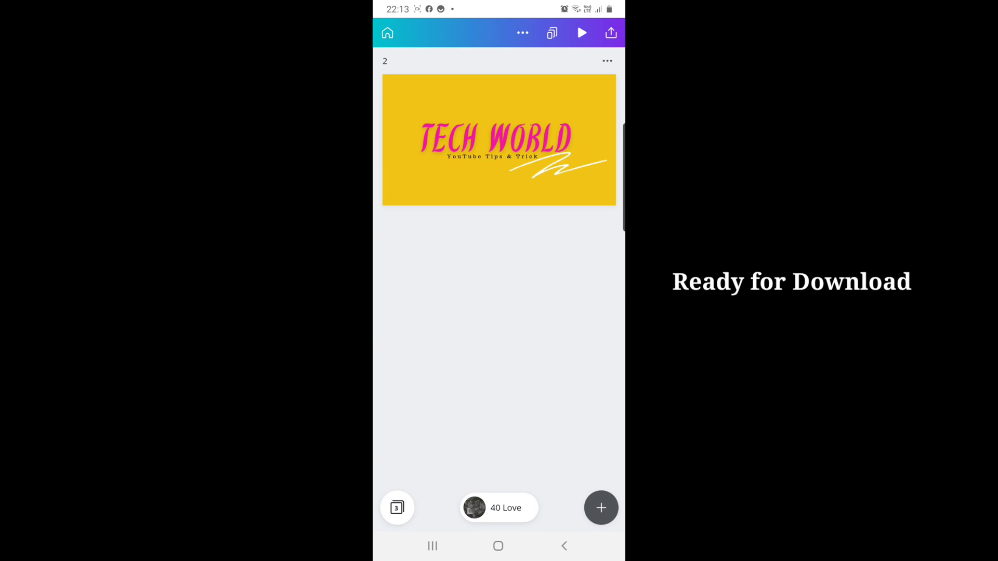
drag(572, 141, 416, 140)
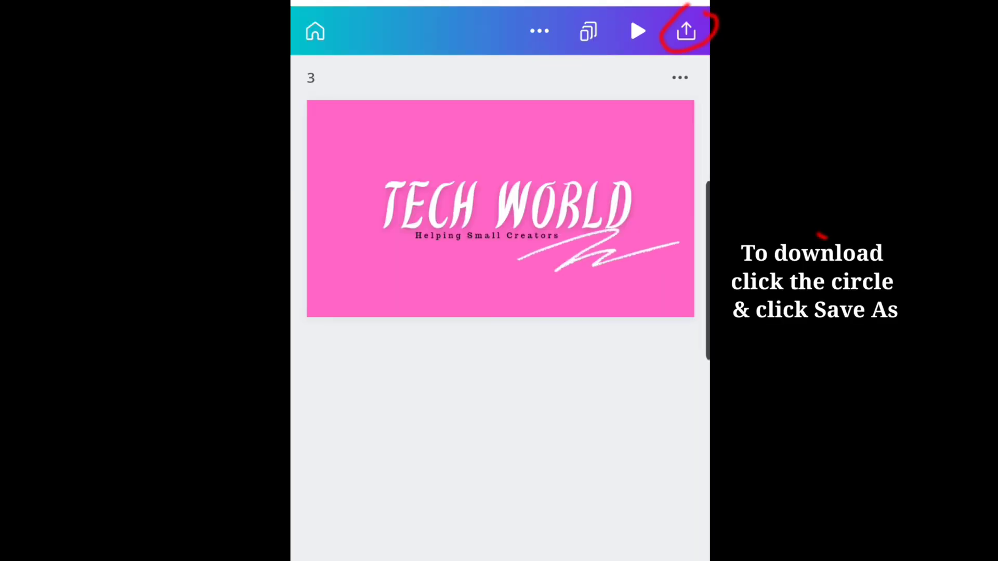
Choose to download the design as a video from the share options
click(610, 33)
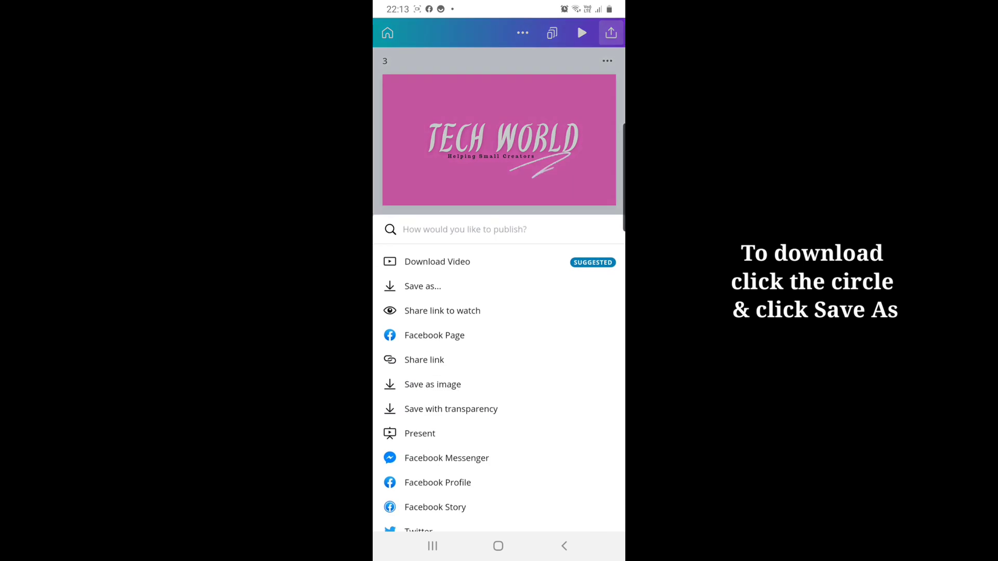
click(437, 240)
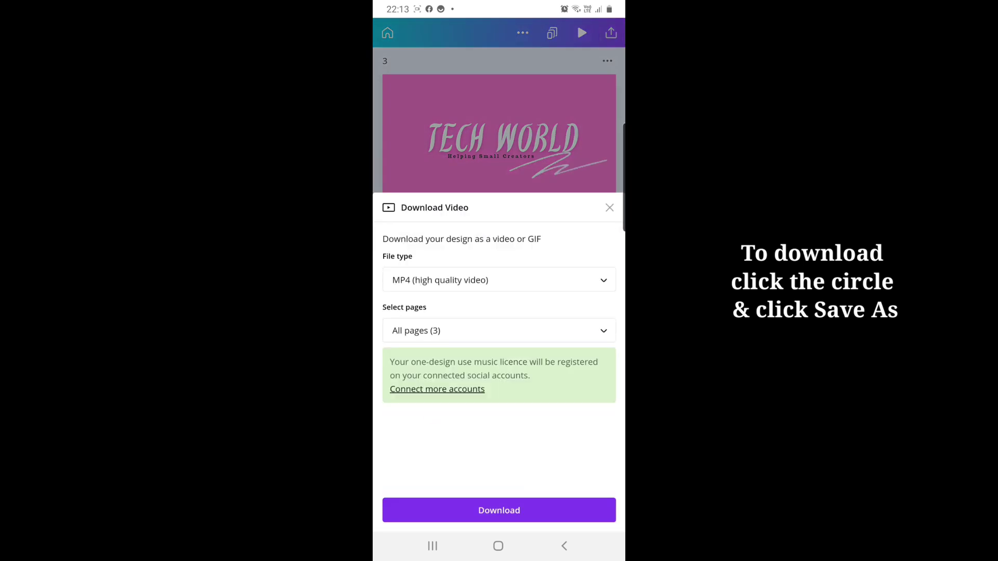